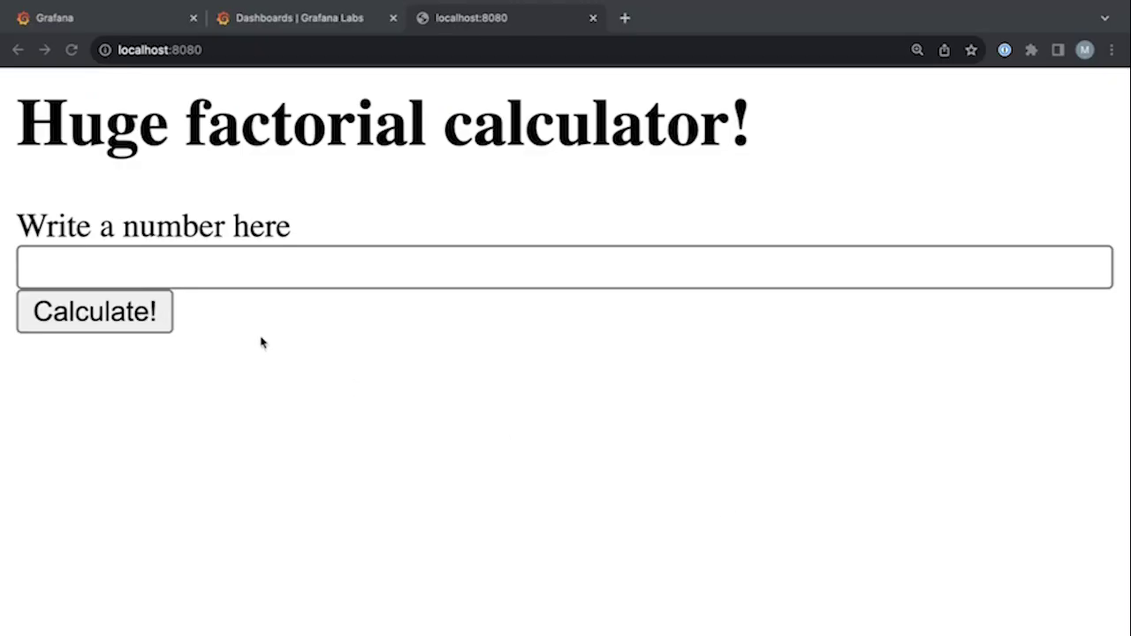
Compute the factorial of 56 in the Huge factorial calculator
left_click(198, 264)
left_click(198, 264)
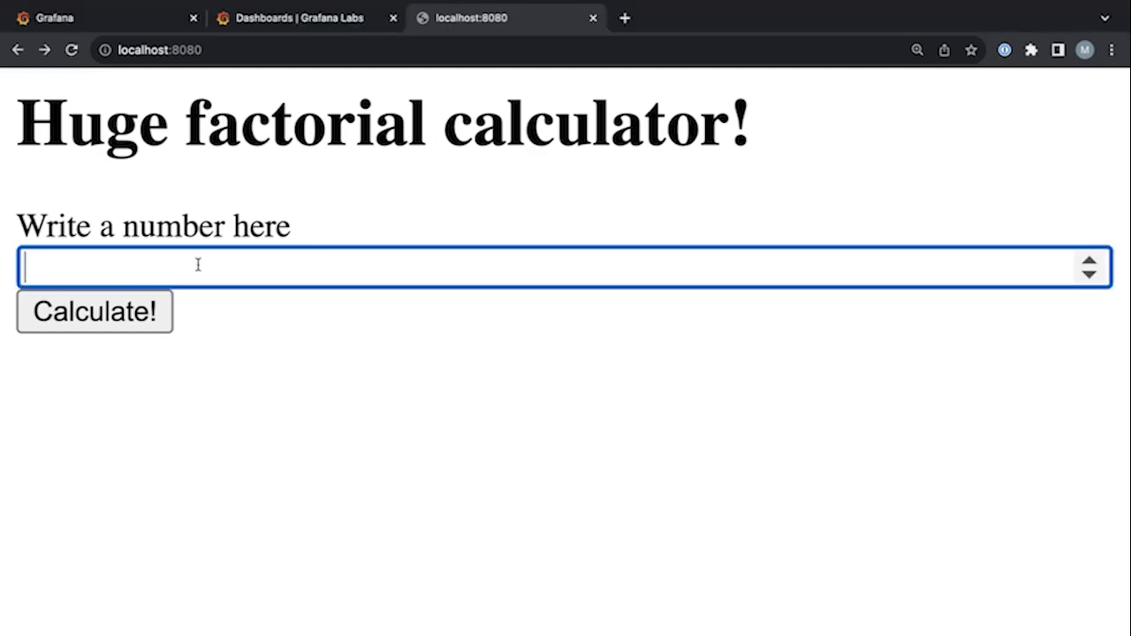
type("56")
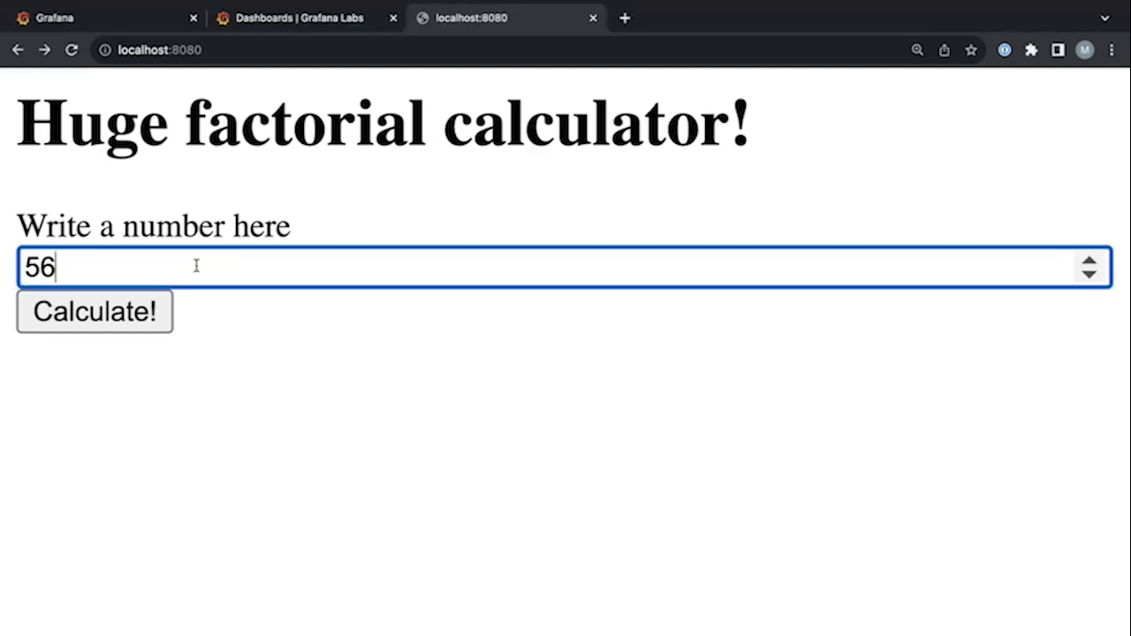
left_click(91, 312)
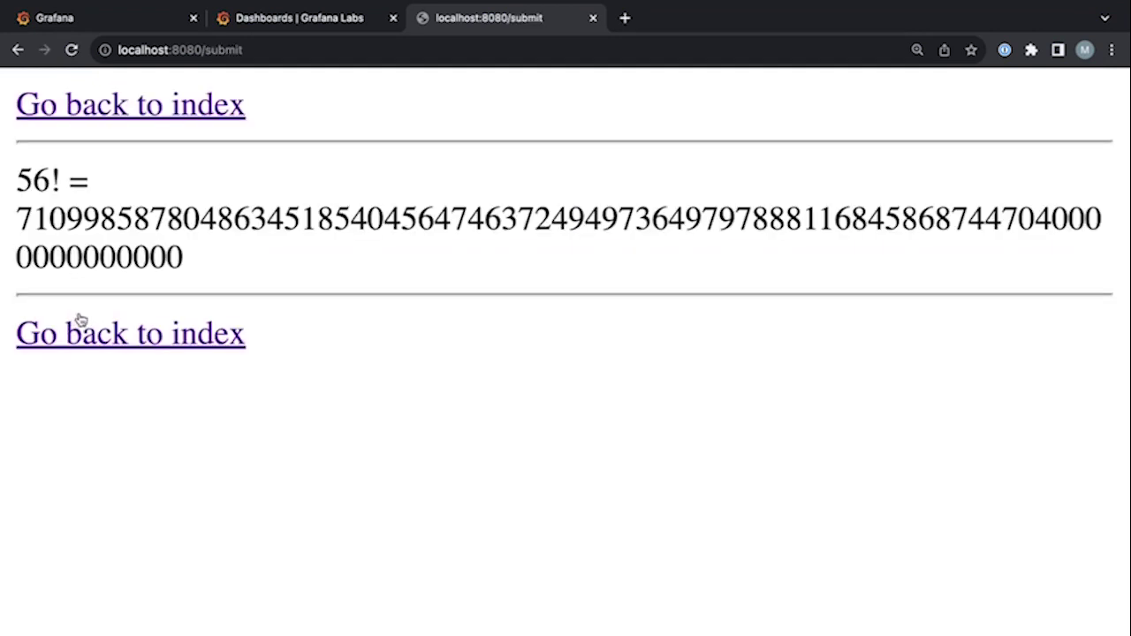
Return to the index and compute the factorial of 45454, scrolling through the long result
left_click(201, 101)
left_click(169, 267)
type("45454")
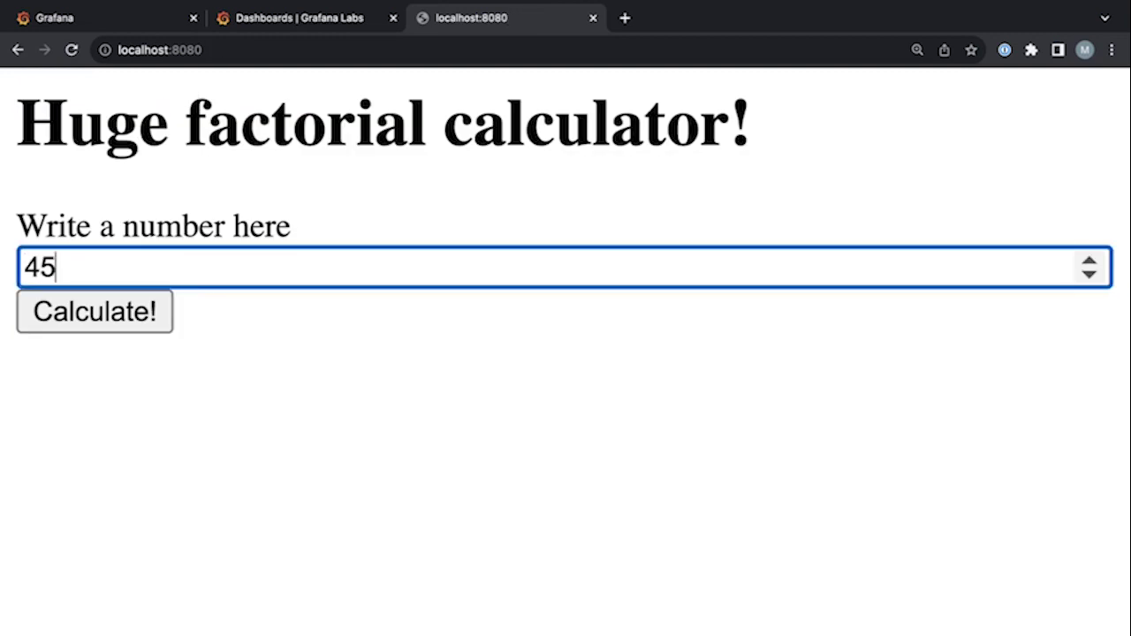
left_click(127, 311)
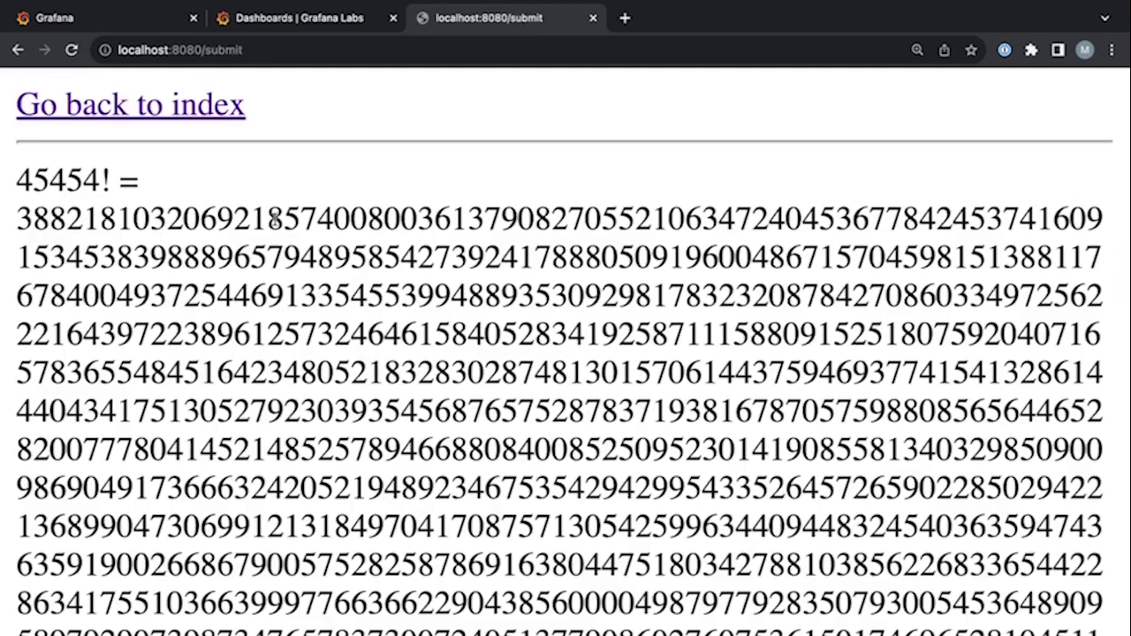
scroll(274, 216, "down", 10)
scroll(283, 211, "up", 10)
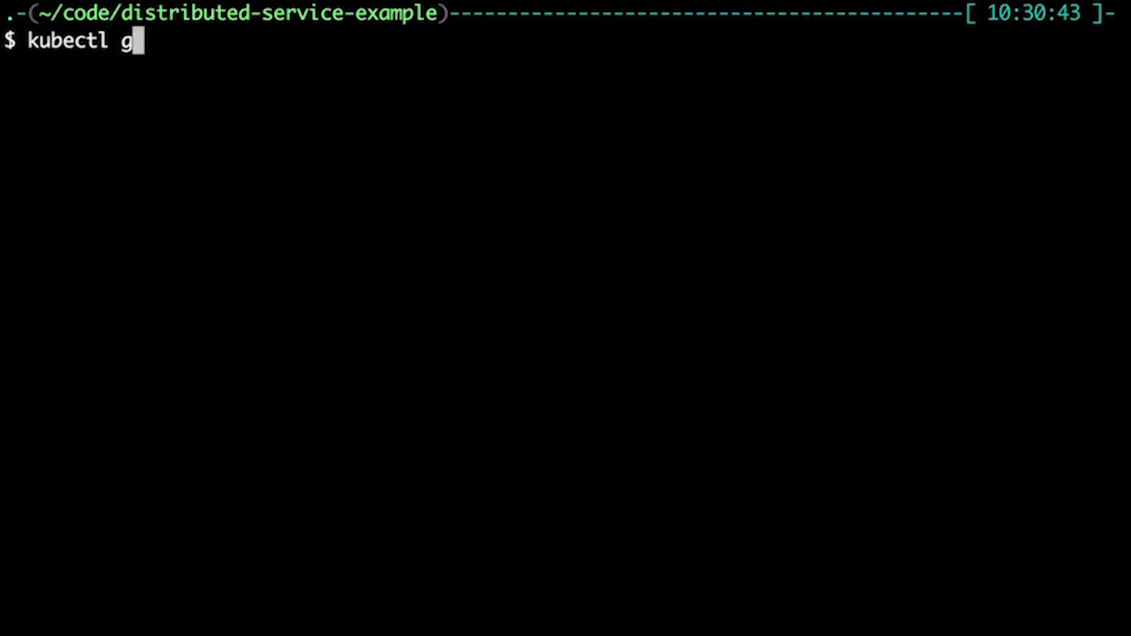
Run kubectl get services, rerun it with -n demo, and highlight the frontend service
type("et services")
key("Return")
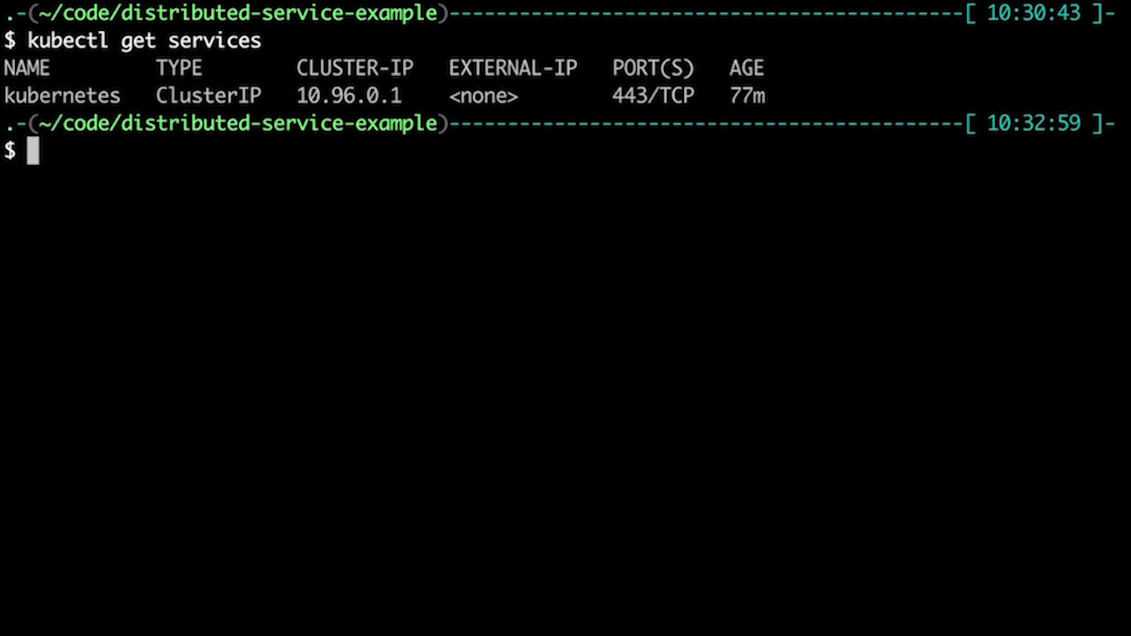
key("Up")
type("-n demo")
key("Return")
double_click(40, 234)
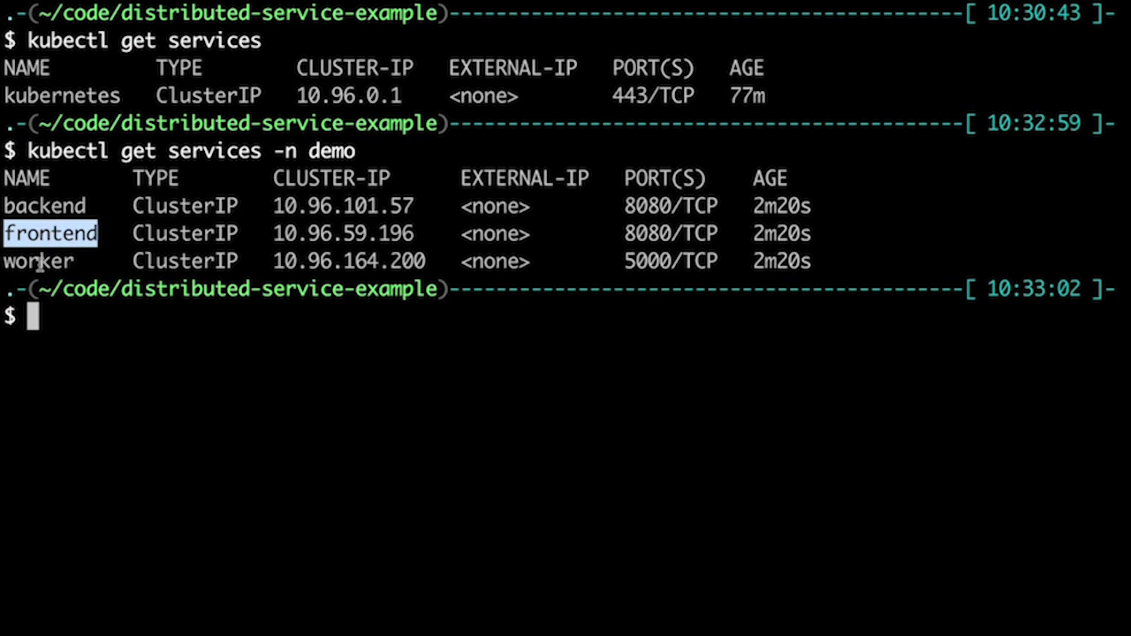
left_click(447, 360)
Run kubectl get pods -n demo and highlight the frontend, backend, worker and loadgen pods
type("kub")
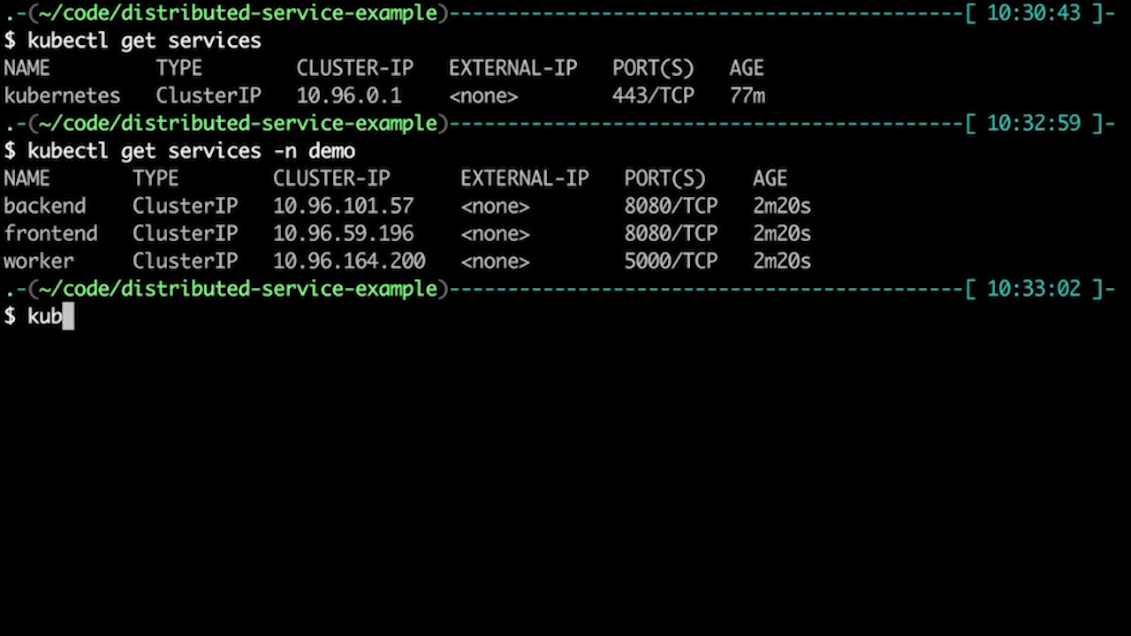
type("ectl get pods ")
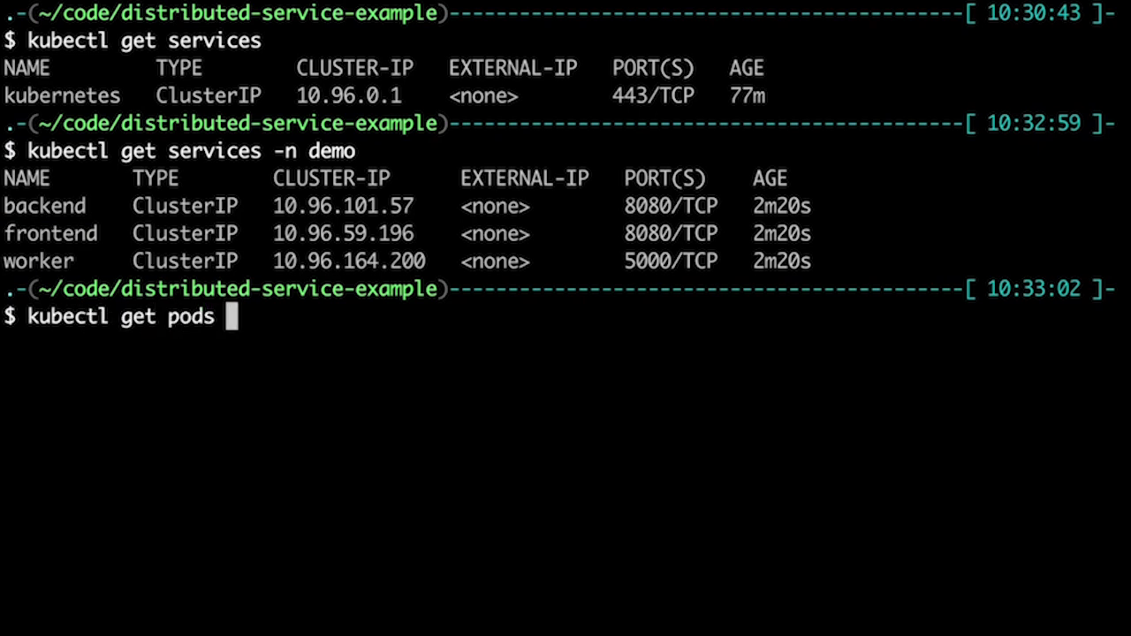
type("-n demo")
key("Return")
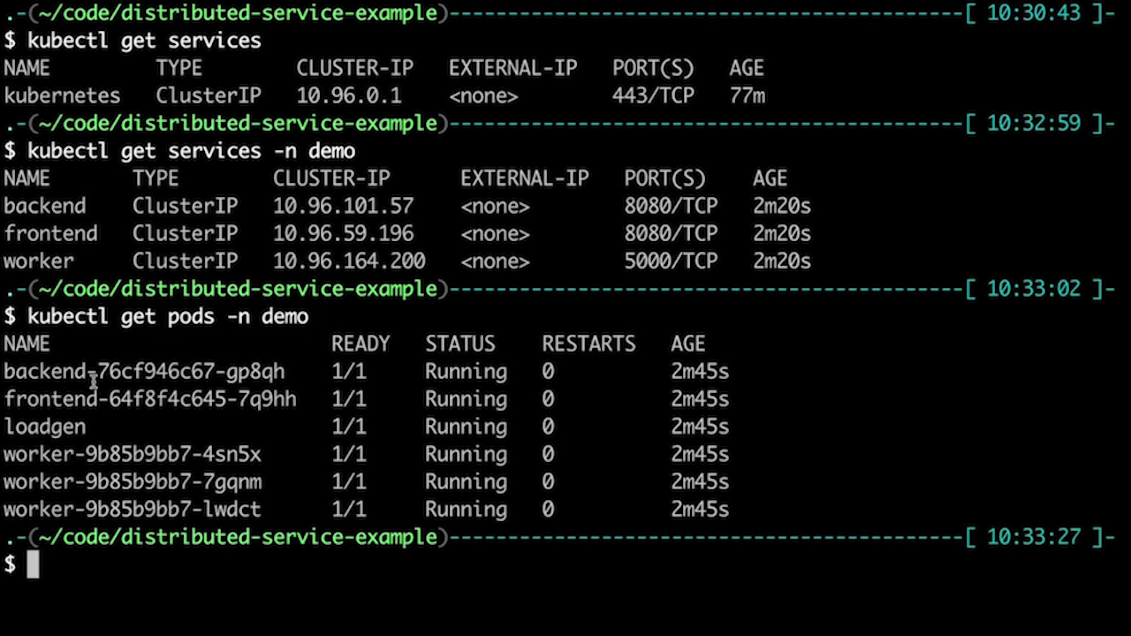
double_click(60, 399)
double_click(71, 371)
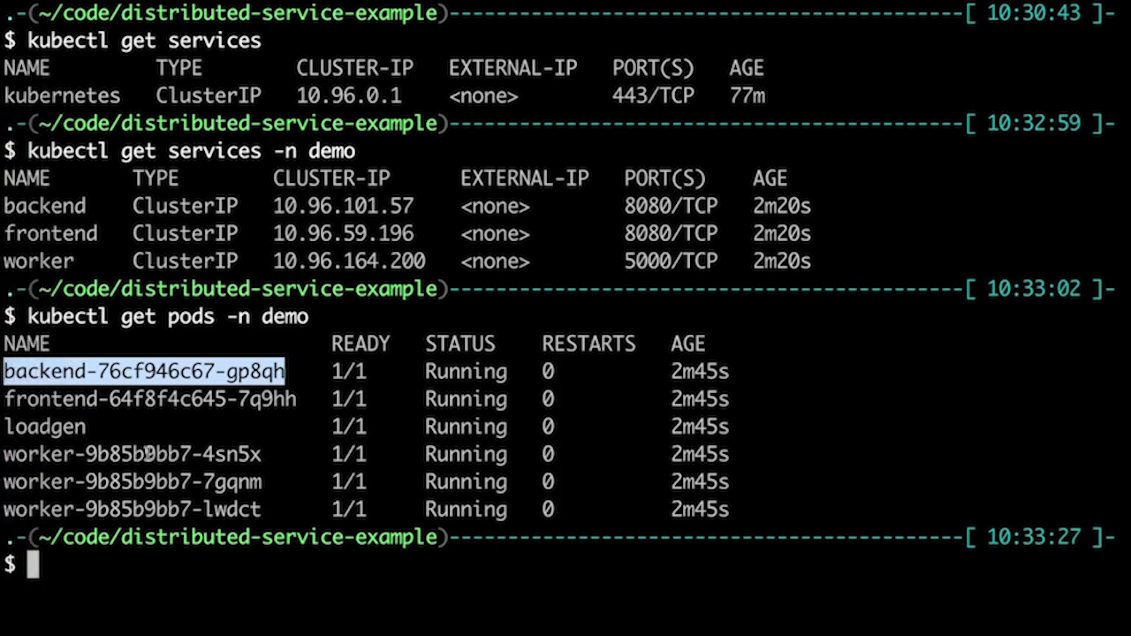
left_click_drag(5, 454, 772, 509)
left_click(218, 480)
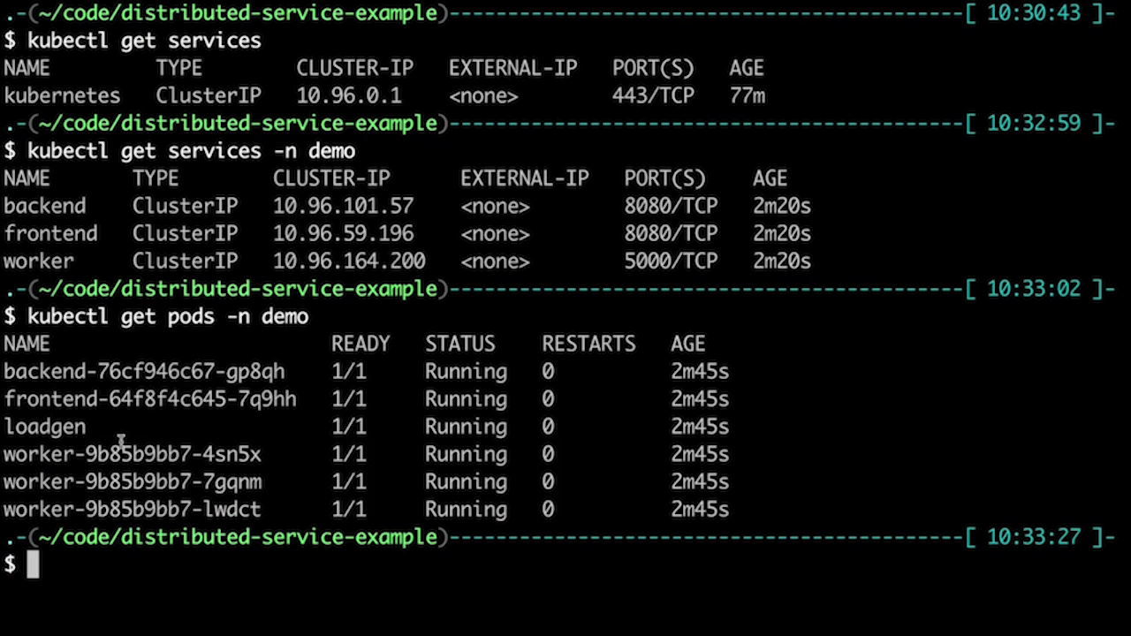
double_click(40, 424)
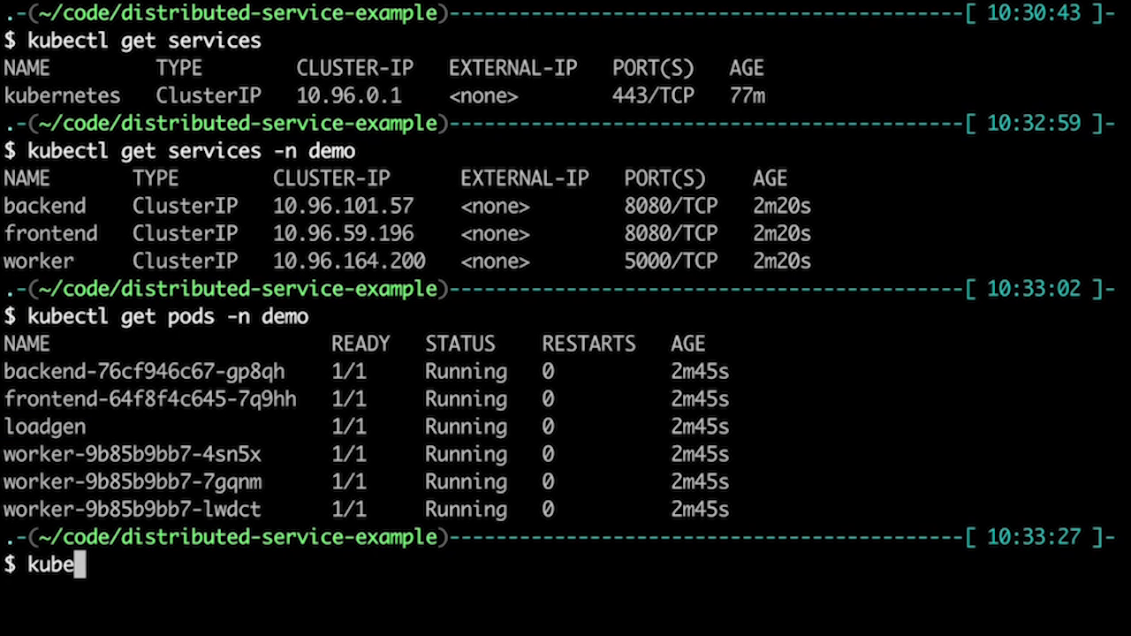
Erase the partial command and open beyla-daemonset.yml in Vim
key("BackSpace")
key("BackSpace")
key("BackSpace")
key("BackSpace")
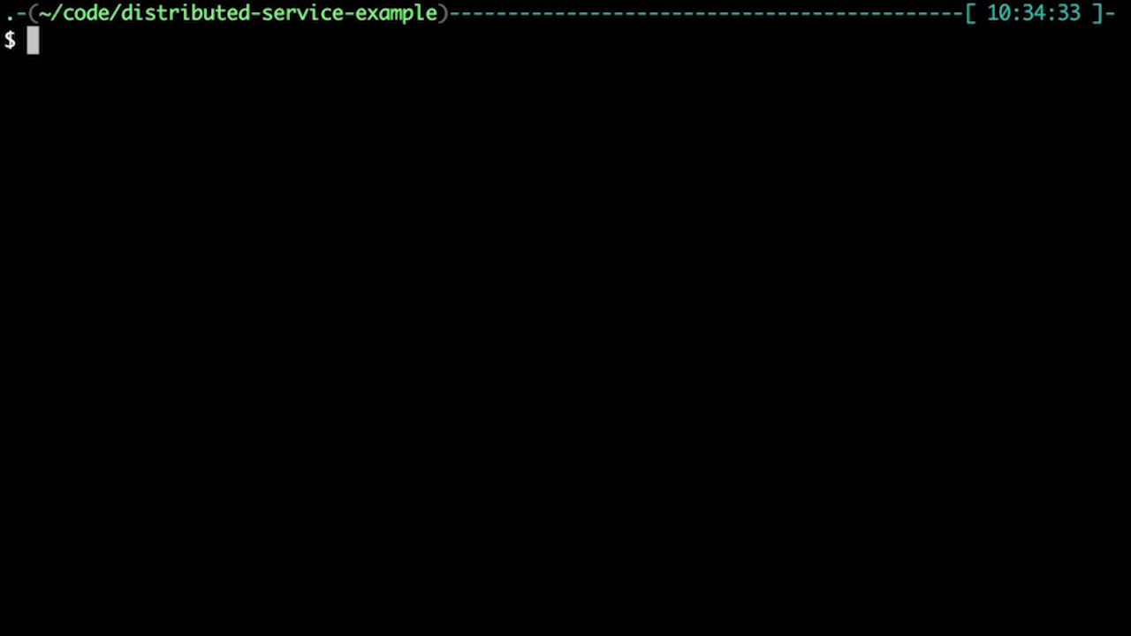
type("vim ")
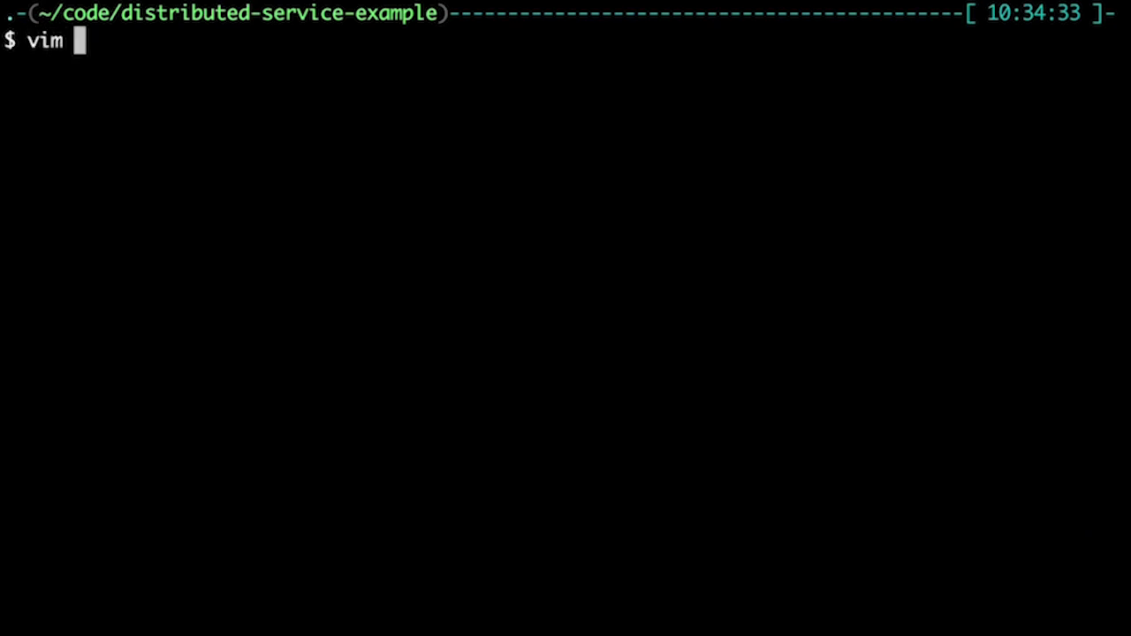
type("beyla-daemonset.yml")
key("Return")
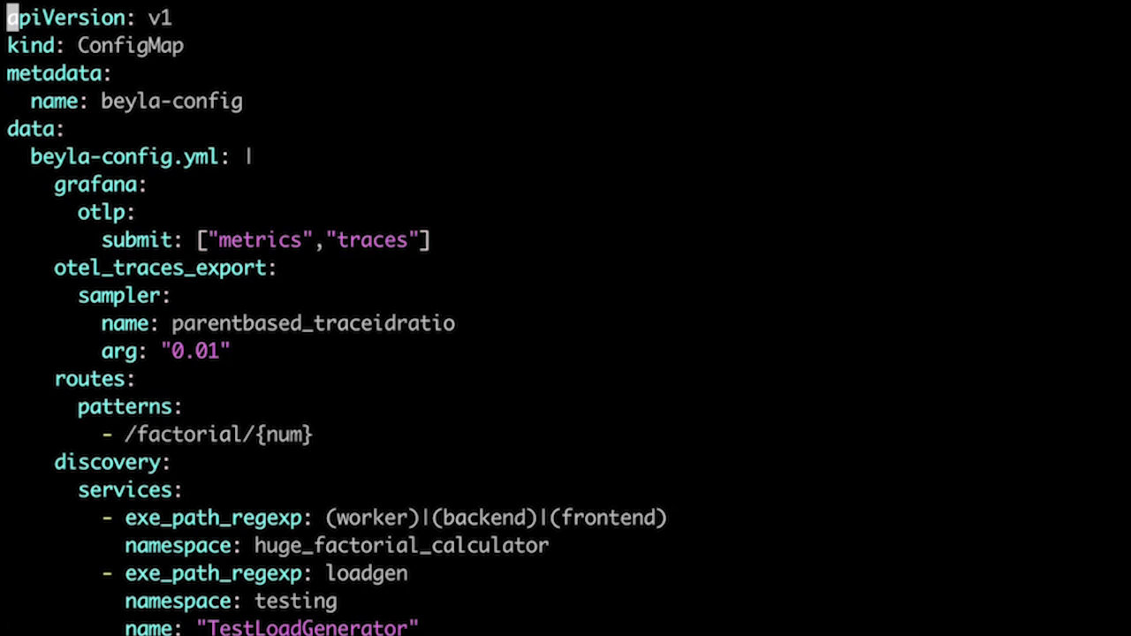
key("j")
key("ctrl+f")
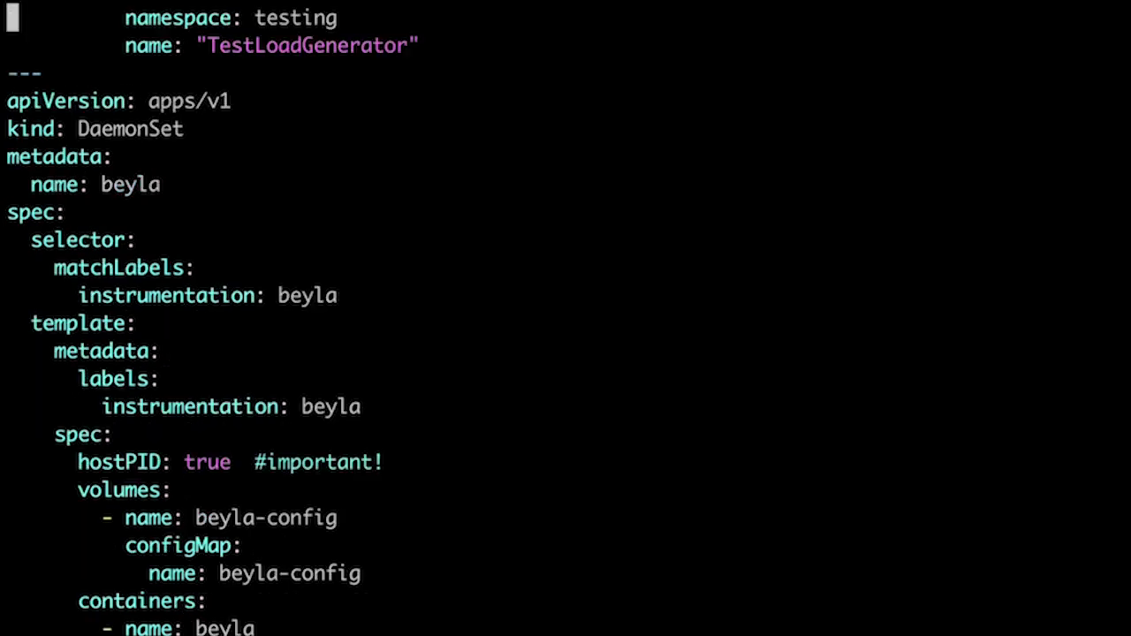
key("j")
key("j")
key("j")
key("j")
key("j")
key("j")
key("j")
key("j")
key("j")
key("j")
key("j")
key("j")
key("j")
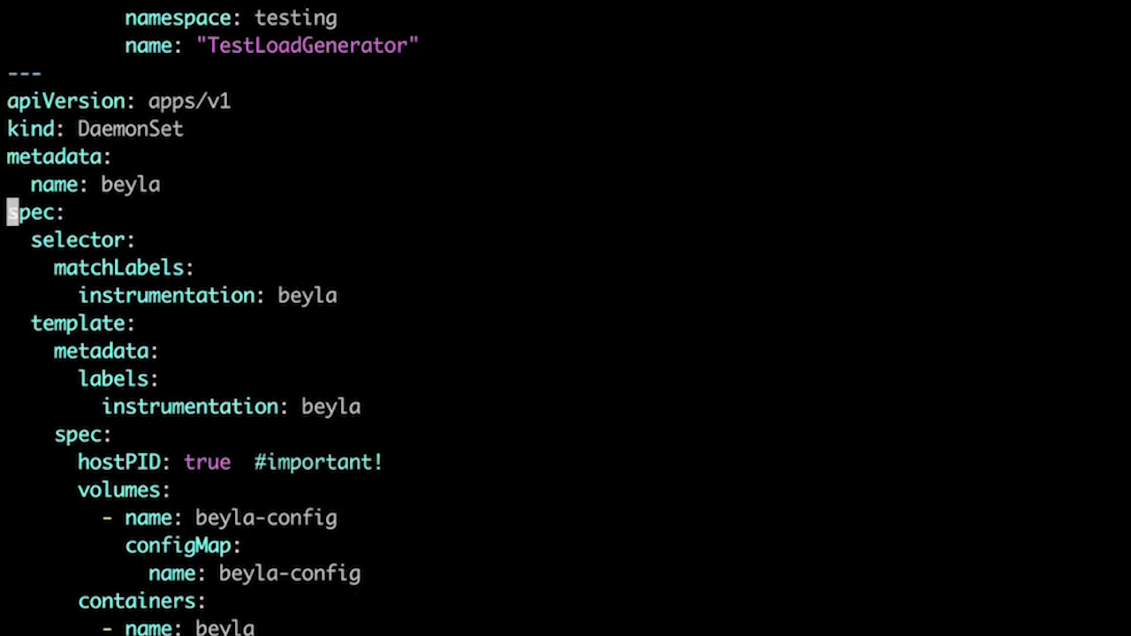
key("j")
key("j")
key("j")
key("j")
key("j")
key("j")
key("j")
key("j")
key("j")
key("j")
key("j")
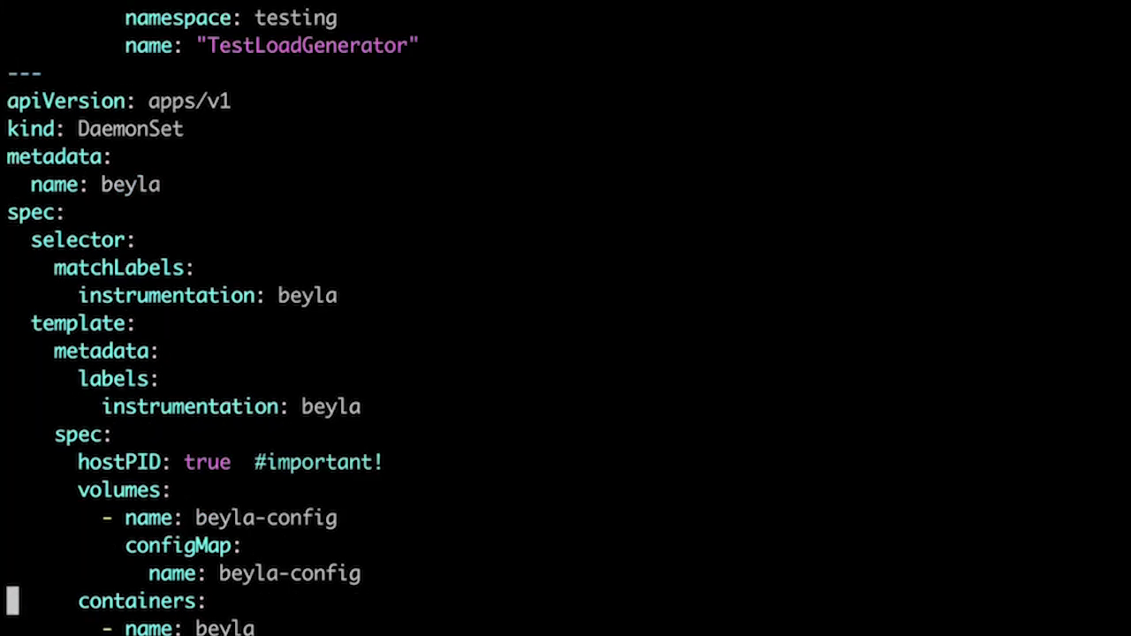
key("j")
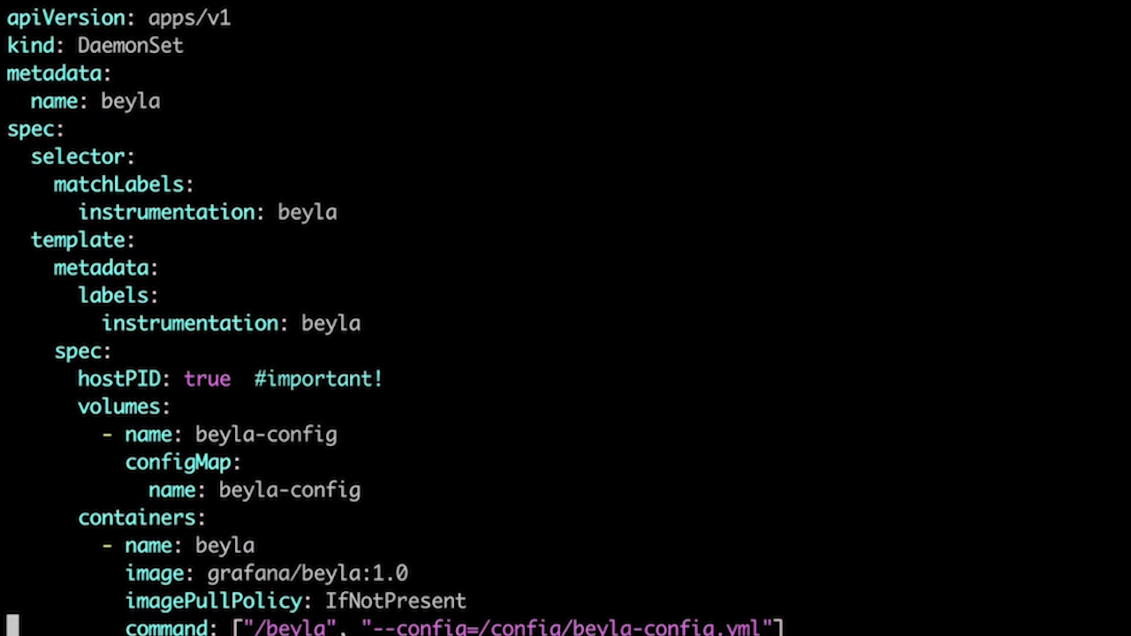
key("ctrl+b")
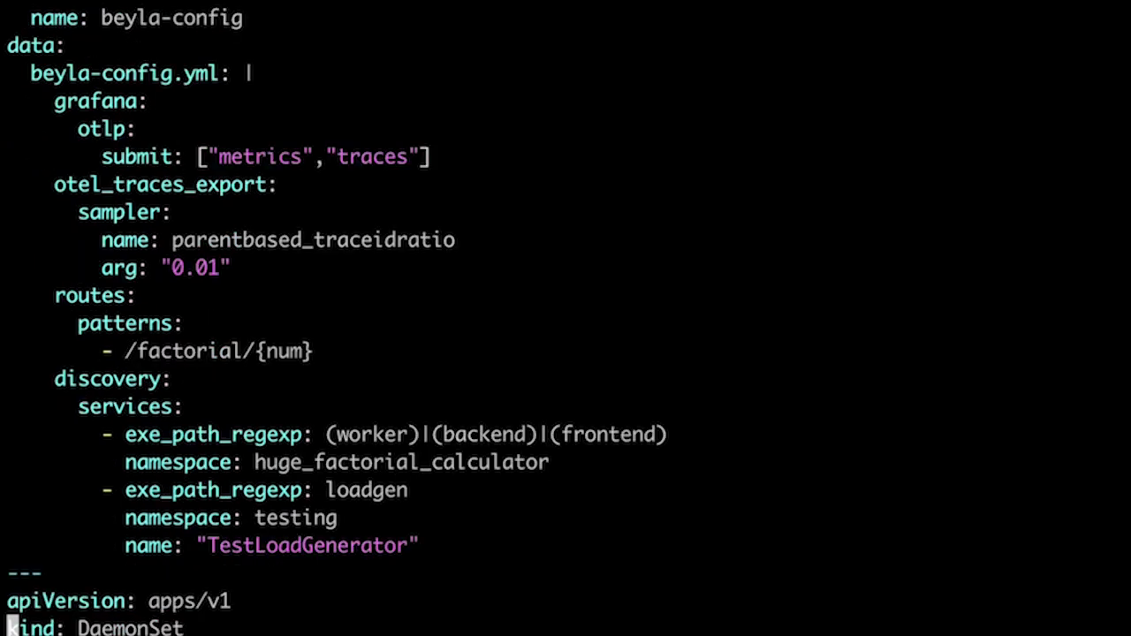
key("k")
key("k")
key("k")
key("k")
key("k")
key("k")
key("k")
key("k")
key("k")
key("k")
key("k")
key("k")
key("k")
key("k")
key("k")
key("k")
key("k")
key("k")
key("k")
key("k")
key("j")
key("j")
key("j")
key("j")
key("j")
key("j")
key("j")
key("j")
key("j")
key("j")
key("j")
key("j")
key("j")
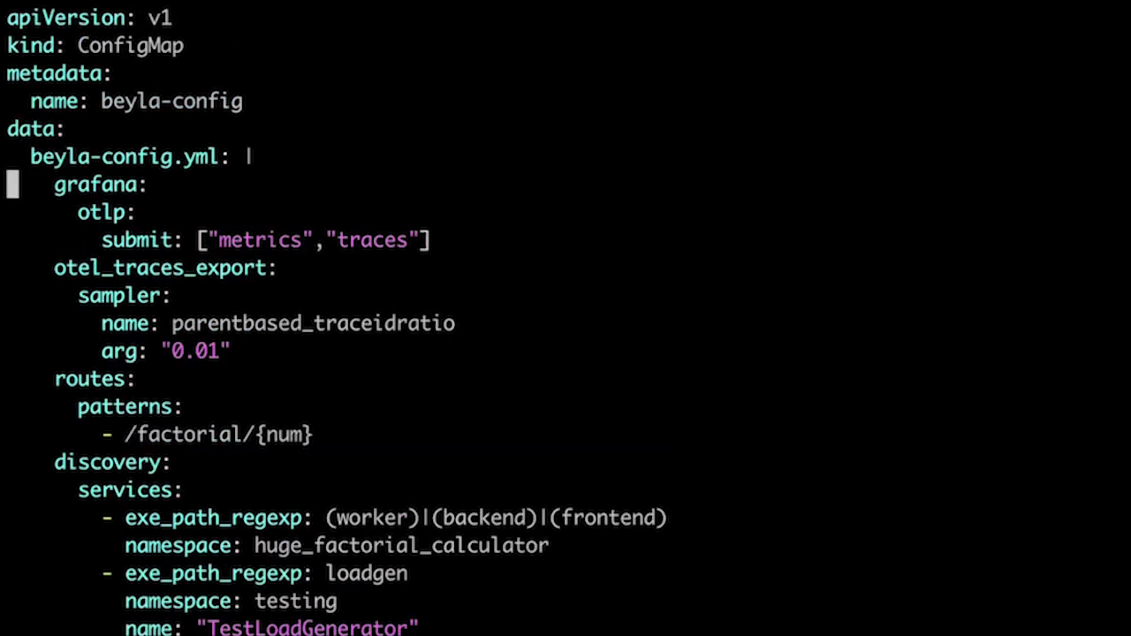
key("j")
key("j")
key("j")
key("j")
key("j")
key("j")
key("j")
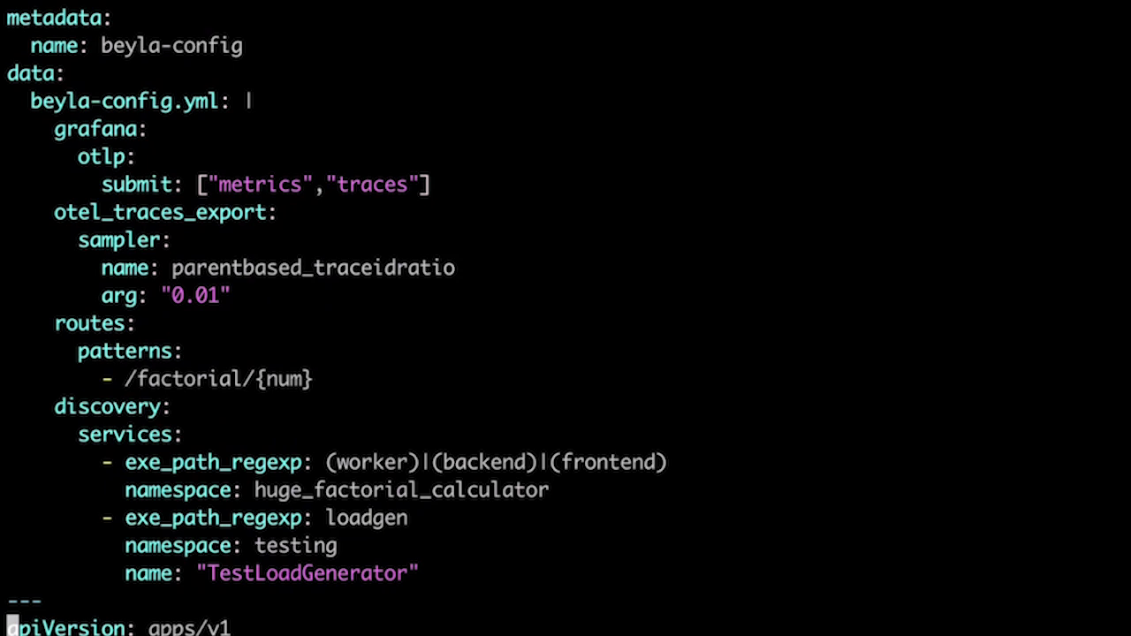
left_click(327, 462)
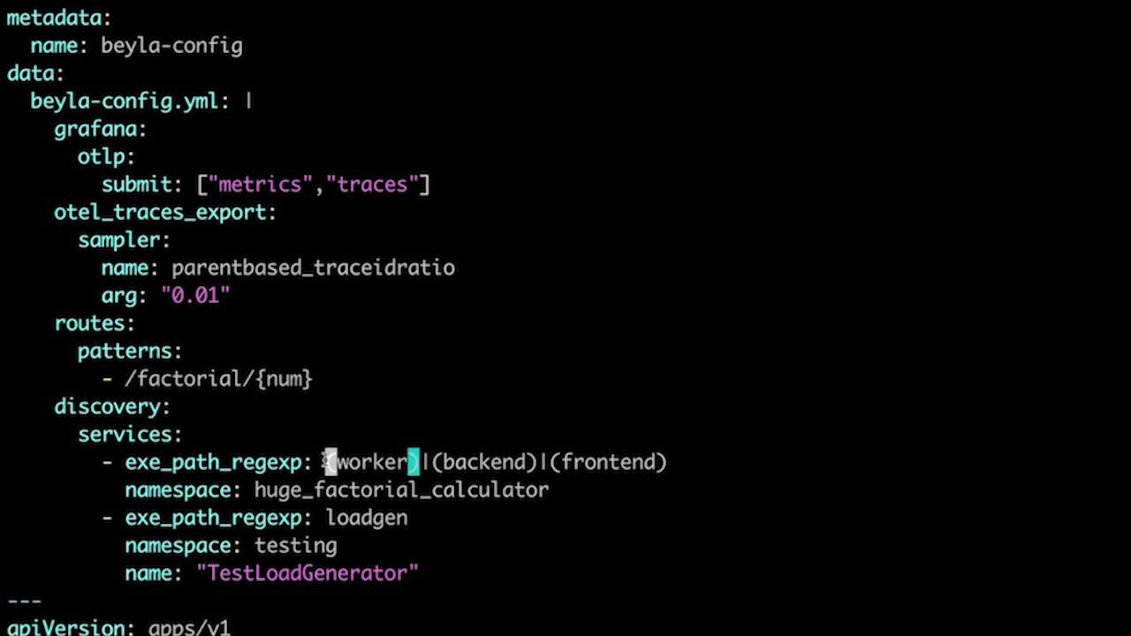
left_click_drag(320, 462, 425, 461)
double_click(313, 491)
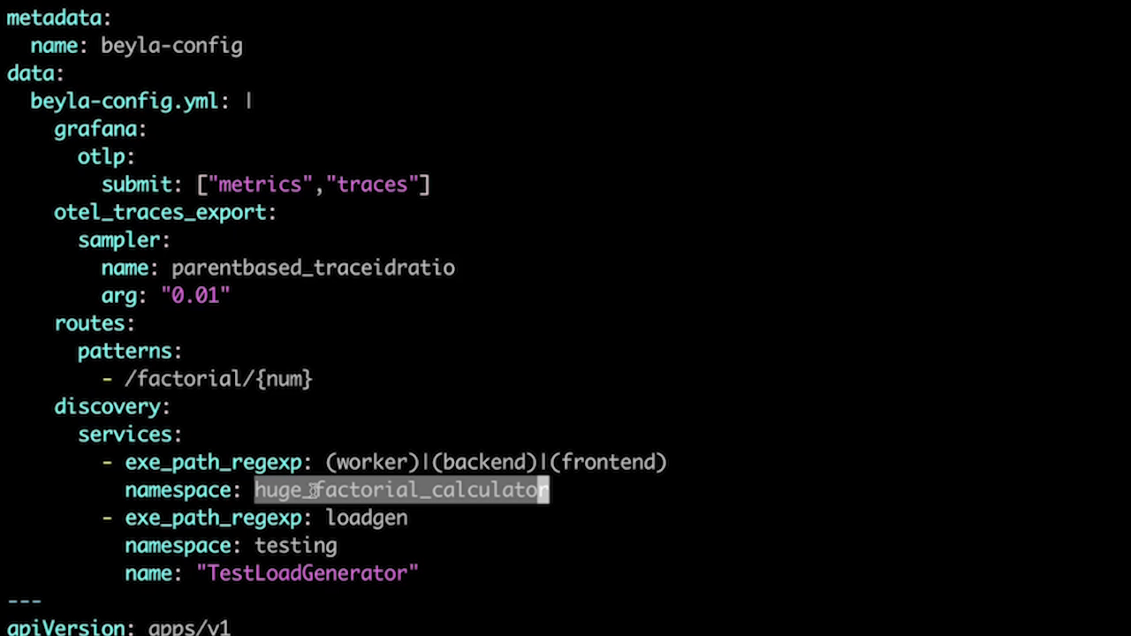
key("j")
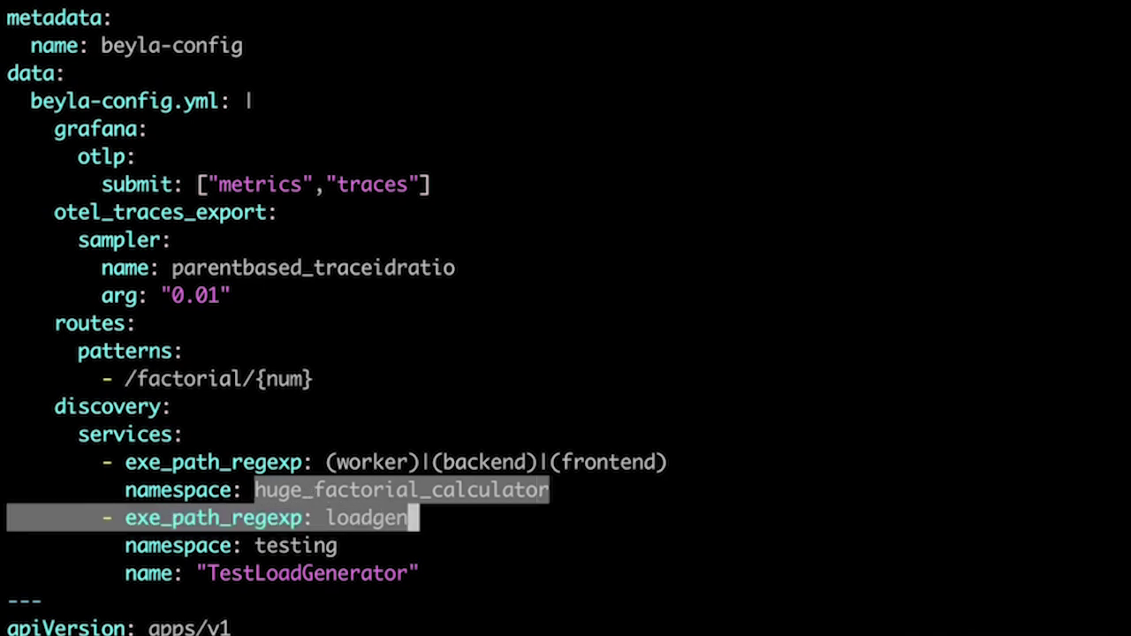
key("j")
key("k")
key("k")
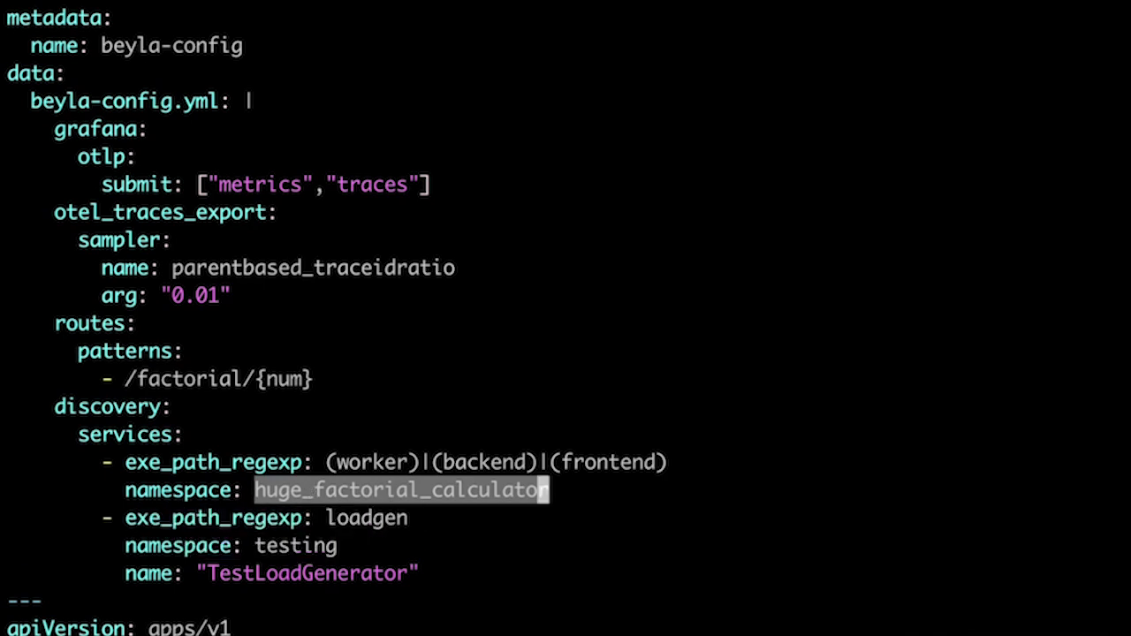
double_click(344, 516)
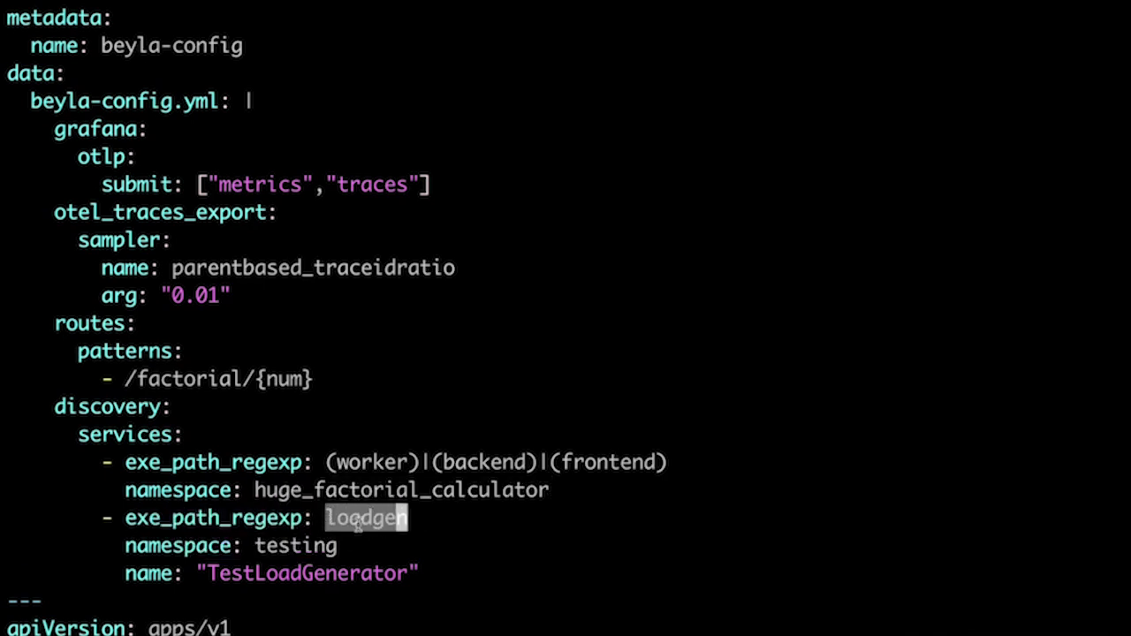
double_click(301, 545)
double_click(305, 573)
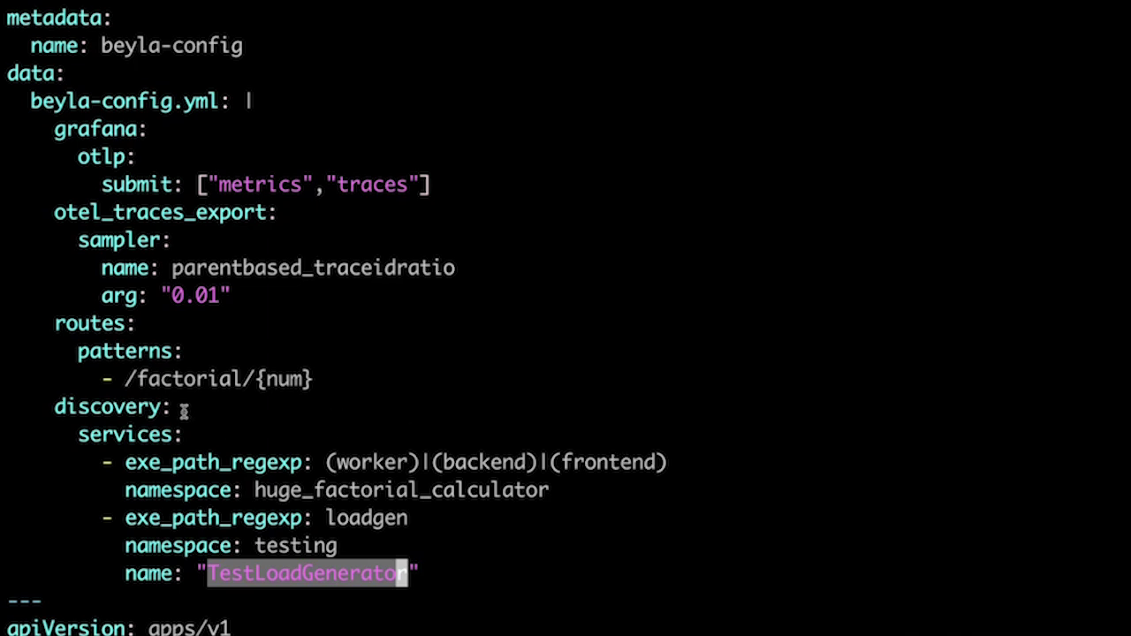
left_click_drag(124, 378, 249, 378)
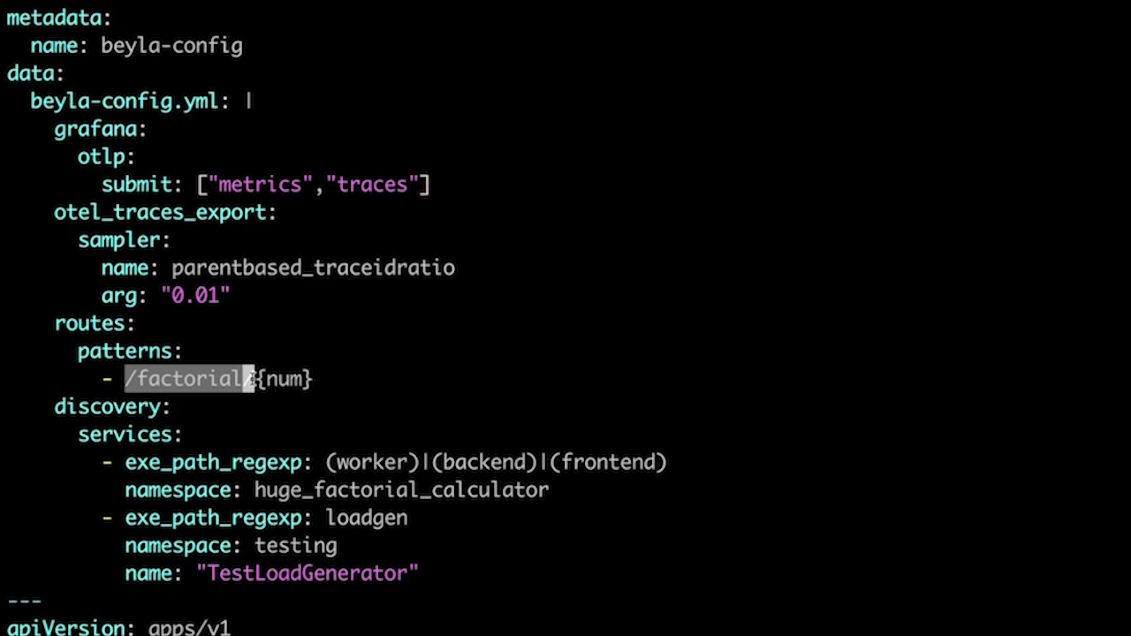
left_click(343, 379)
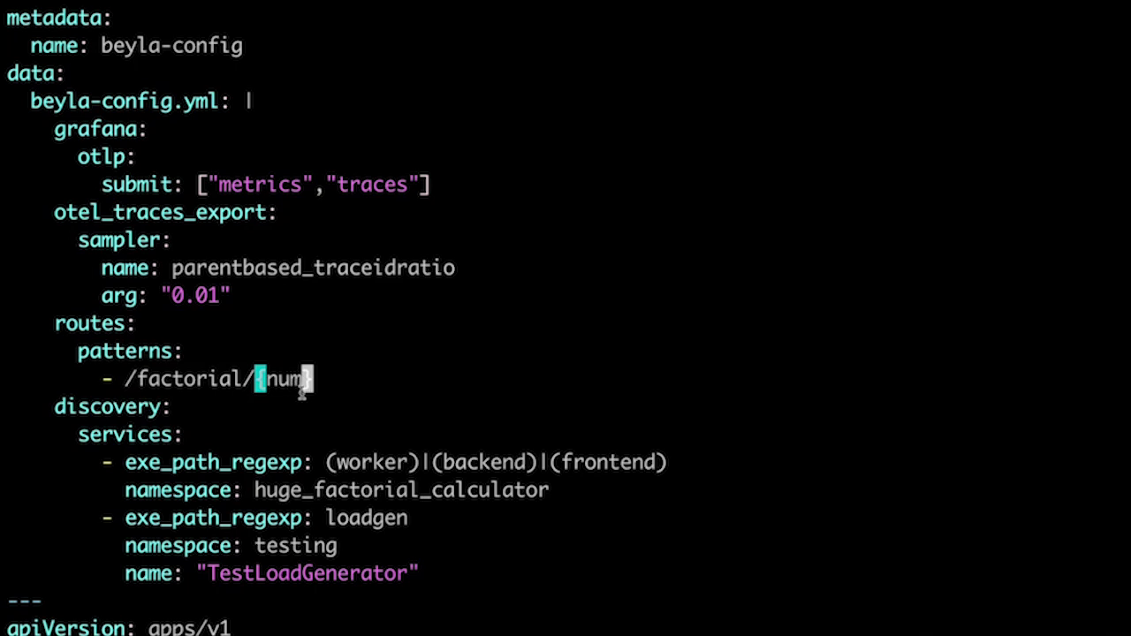
left_click_drag(318, 381, 129, 380)
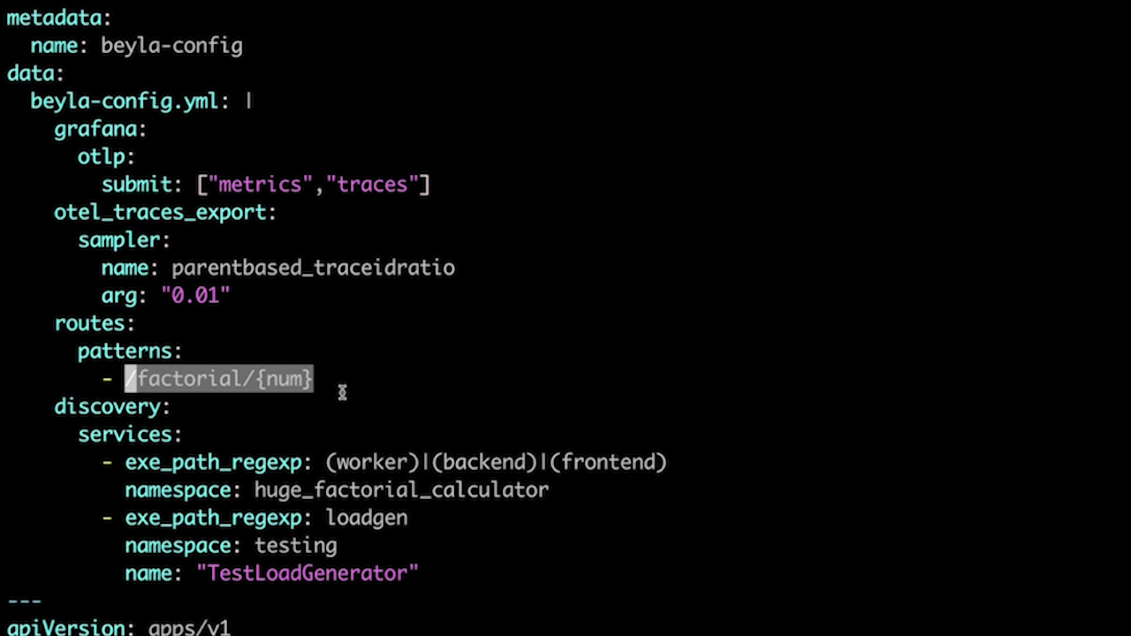
Highlight the parentbased_traceidratio sampler and metrics/traces targets, then page down to the DaemonSet volumes
left_click(46, 212)
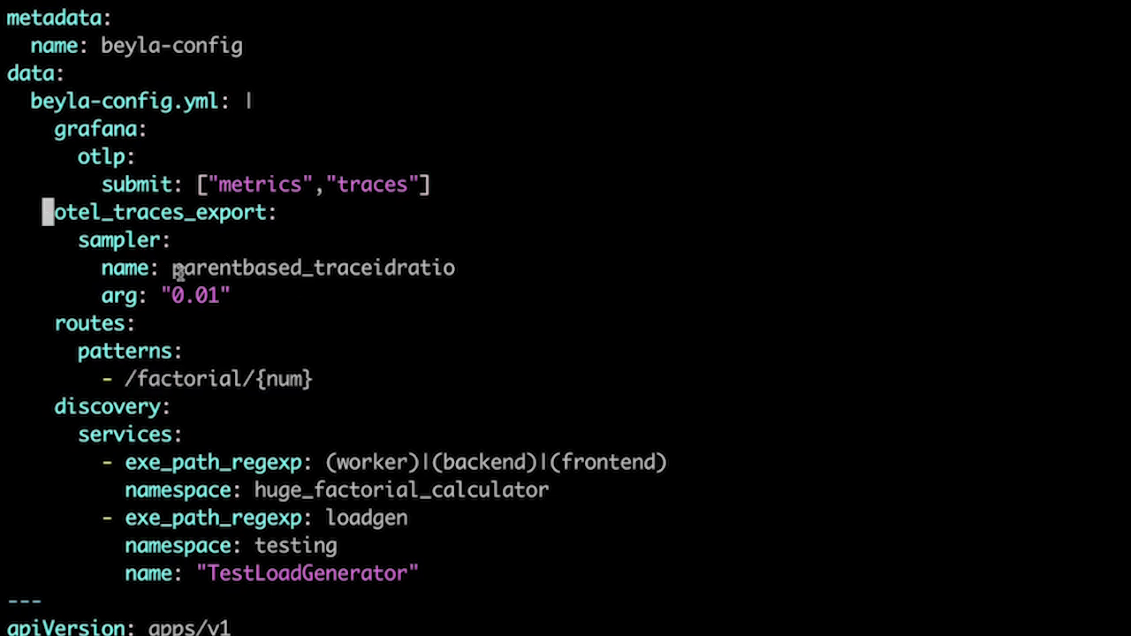
double_click(209, 269)
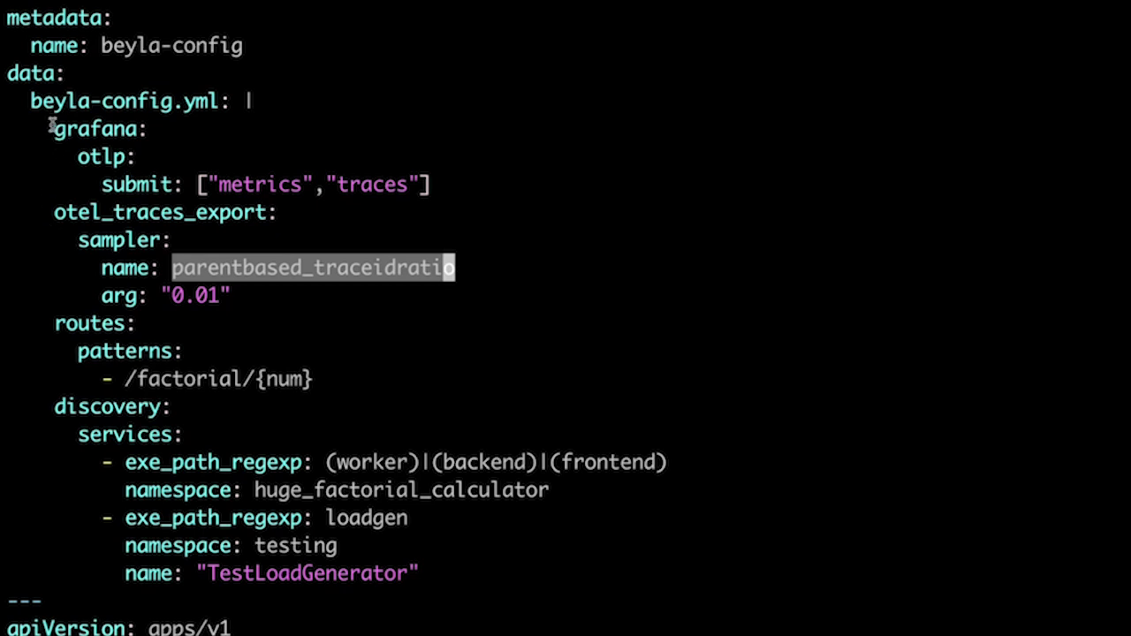
double_click(273, 187)
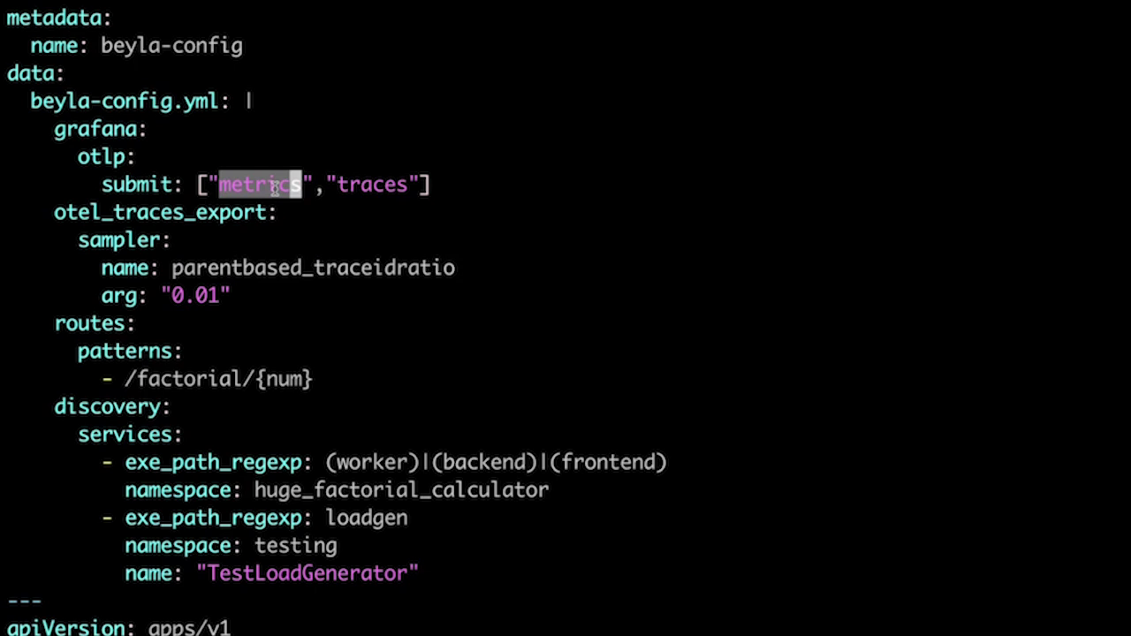
double_click(387, 185)
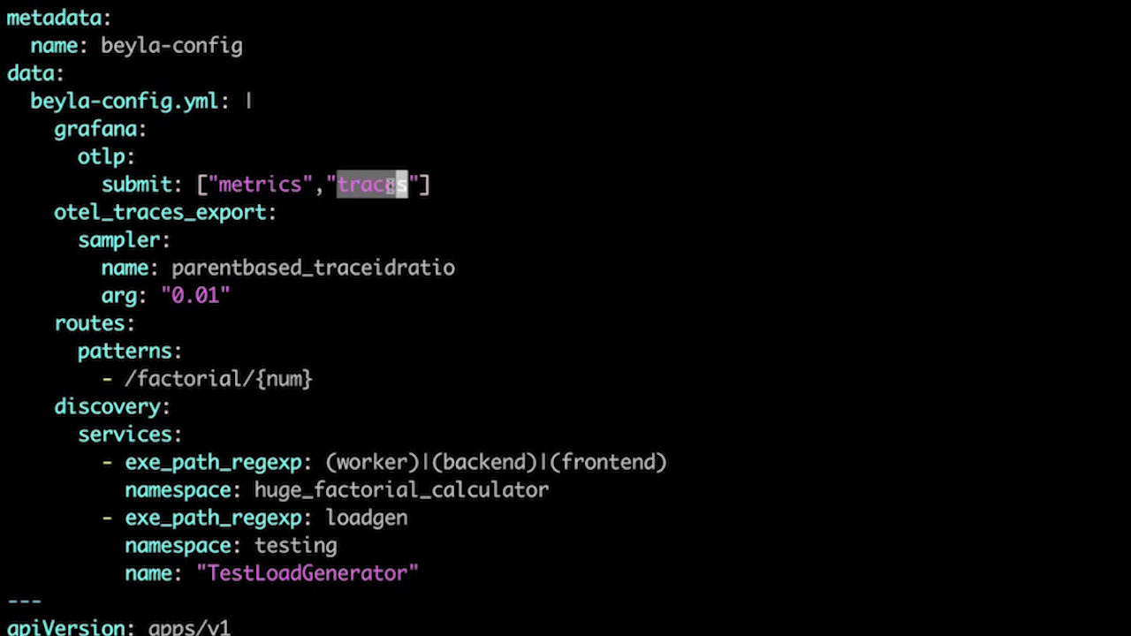
left_click(456, 202)
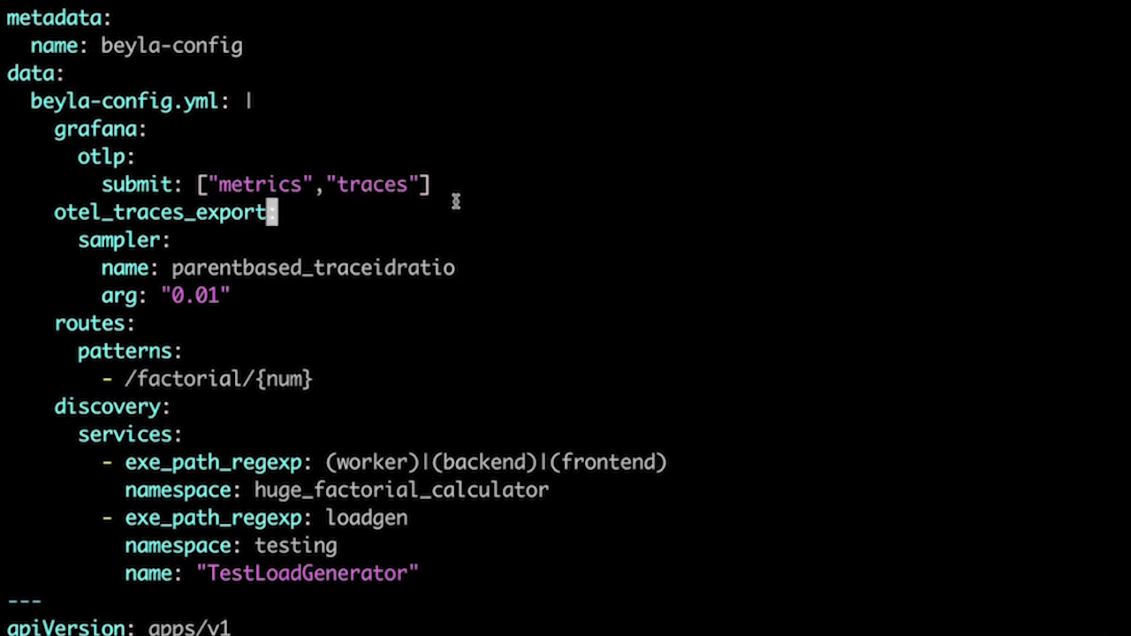
key("ctrl+f")
key("ctrl+f")
key("k")
key("k")
key("k")
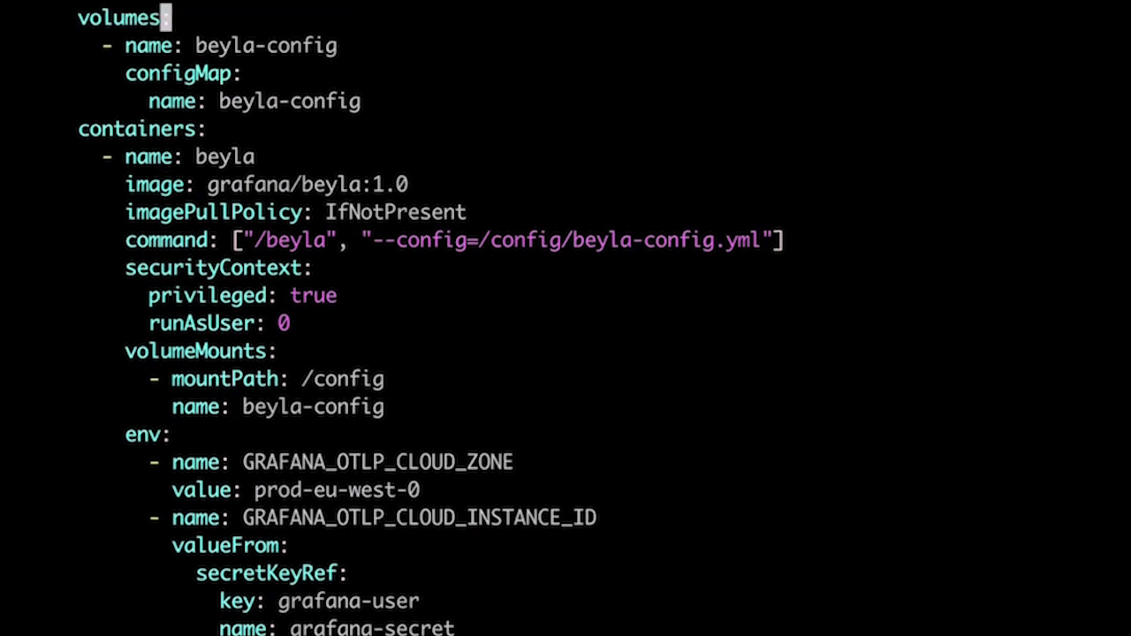
key("k")
key("k")
key("j")
key("k")
key("k")
key("k")
key("k")
key("k")
key("k")
key("k")
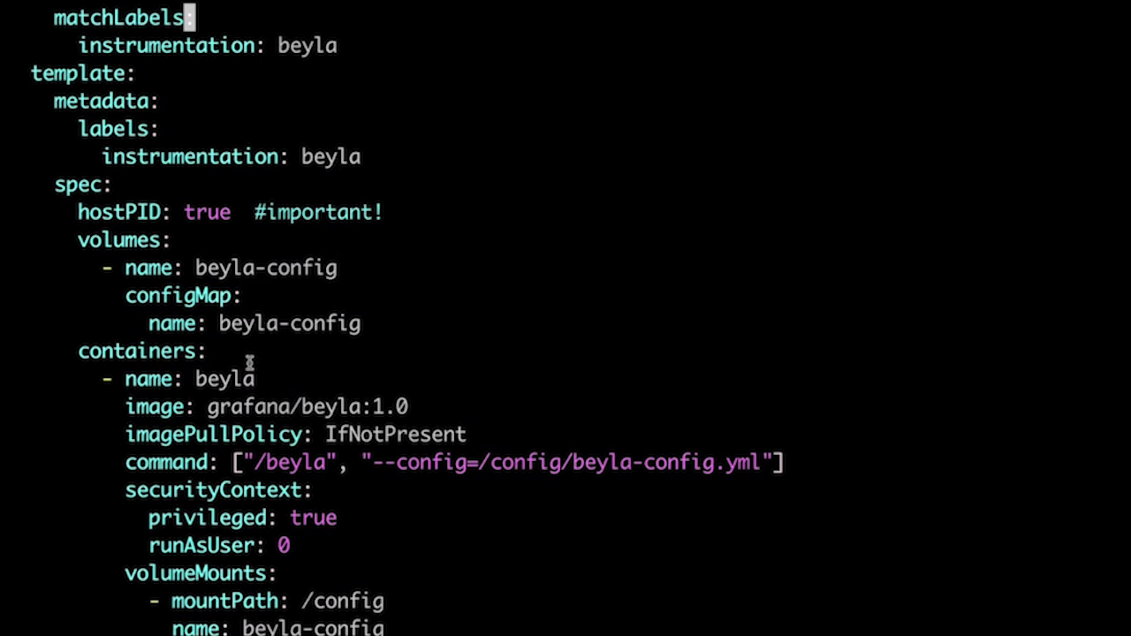
triple_click(303, 406)
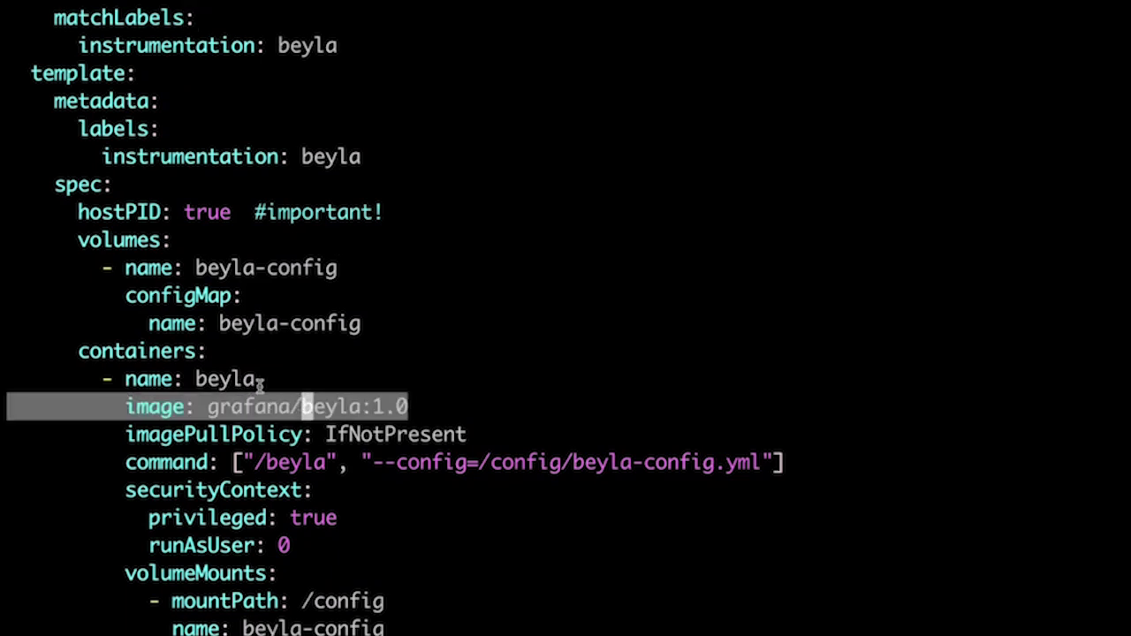
left_click_drag(361, 462, 777, 463)
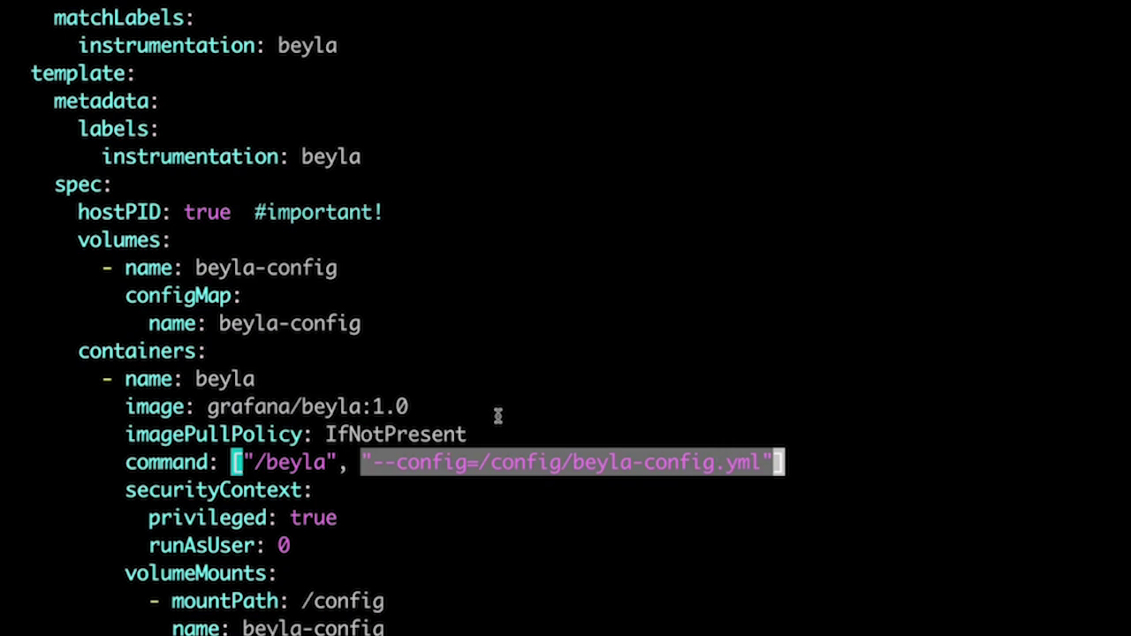
key("ctrl+b")
key("shift+v")
key("k")
key("k")
key("k")
key("k")
key("k")
key("k")
key("k")
key("k")
key("k")
key("k")
key("k")
key("k")
key("k")
key("k")
key("k")
key("k")
key("k")
key("k")
key("k")
key("k")
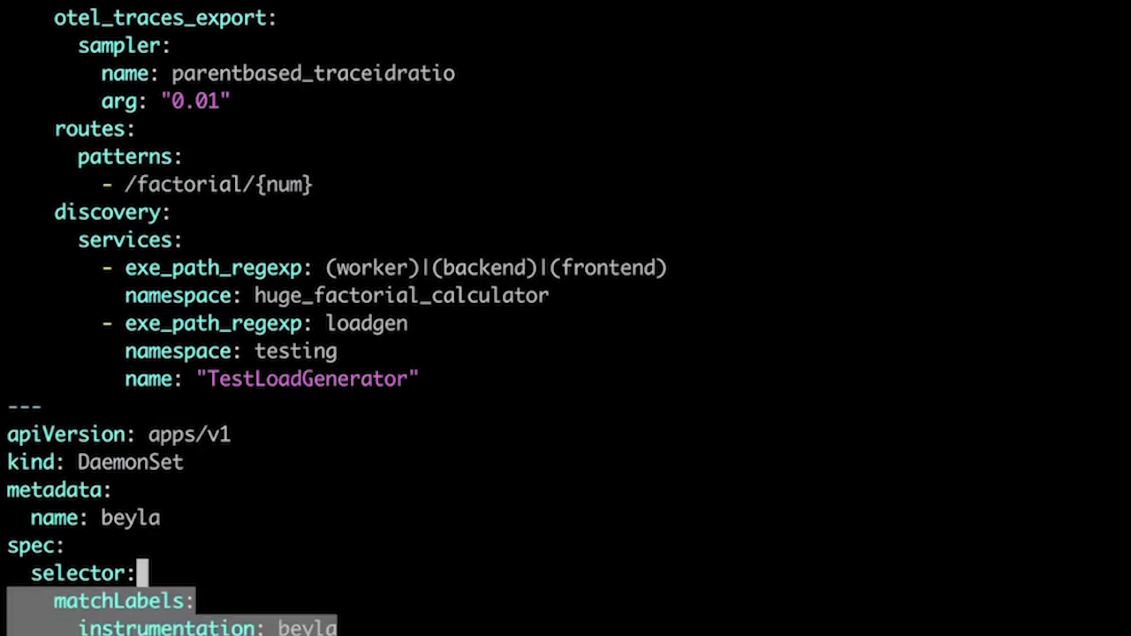
left_click(495, 363)
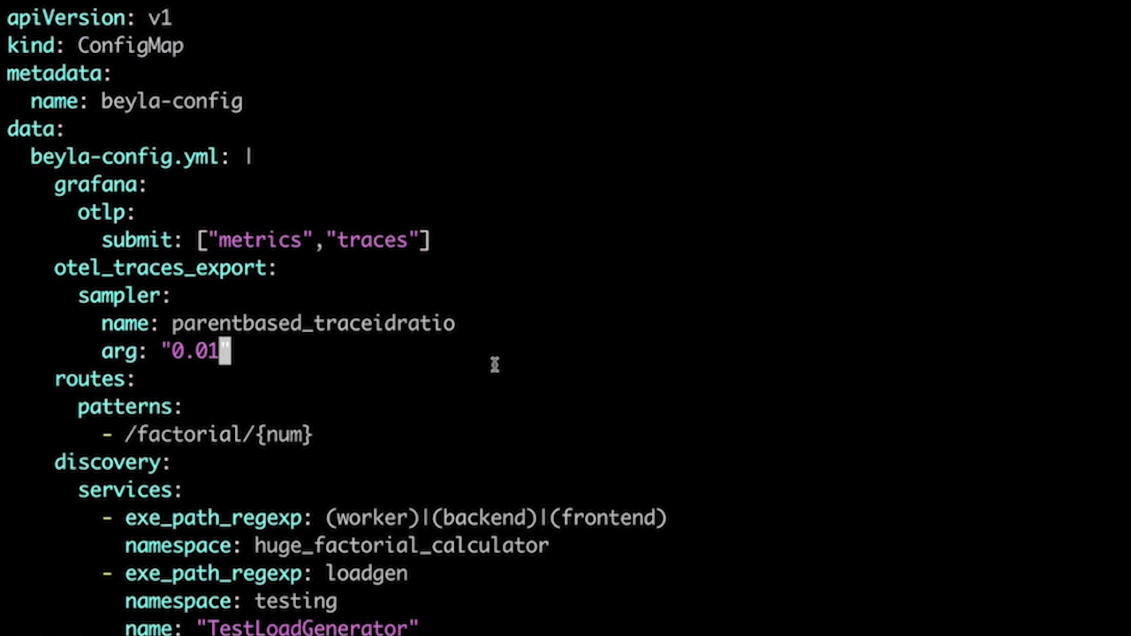
key("ctrl+f")
key("ctrl+f")
key("j")
key("j")
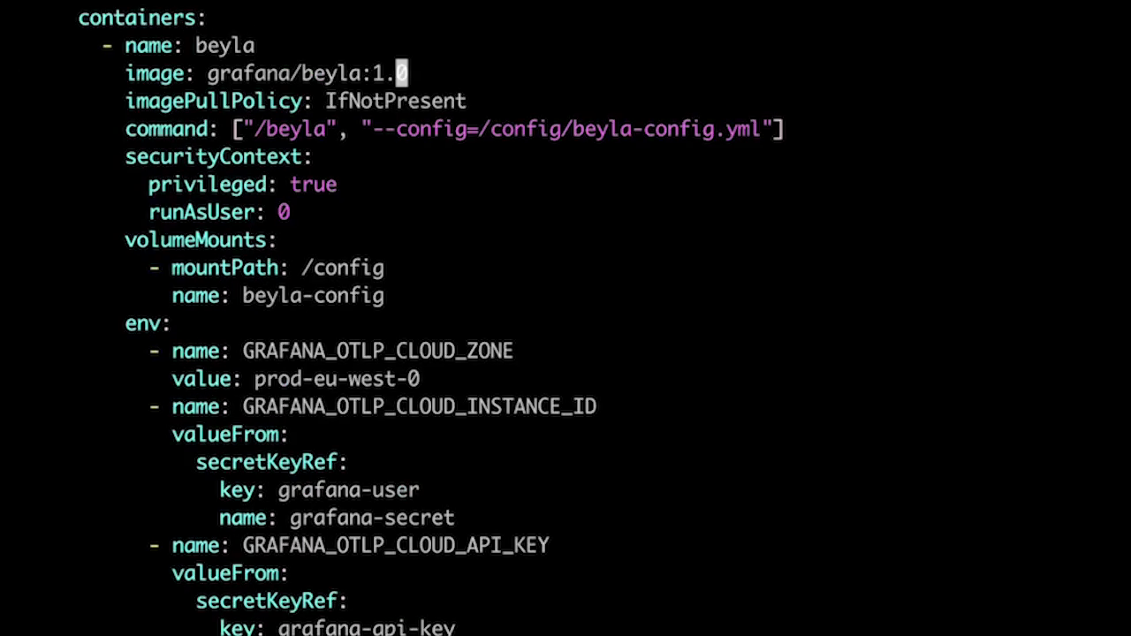
triple_click(395, 128)
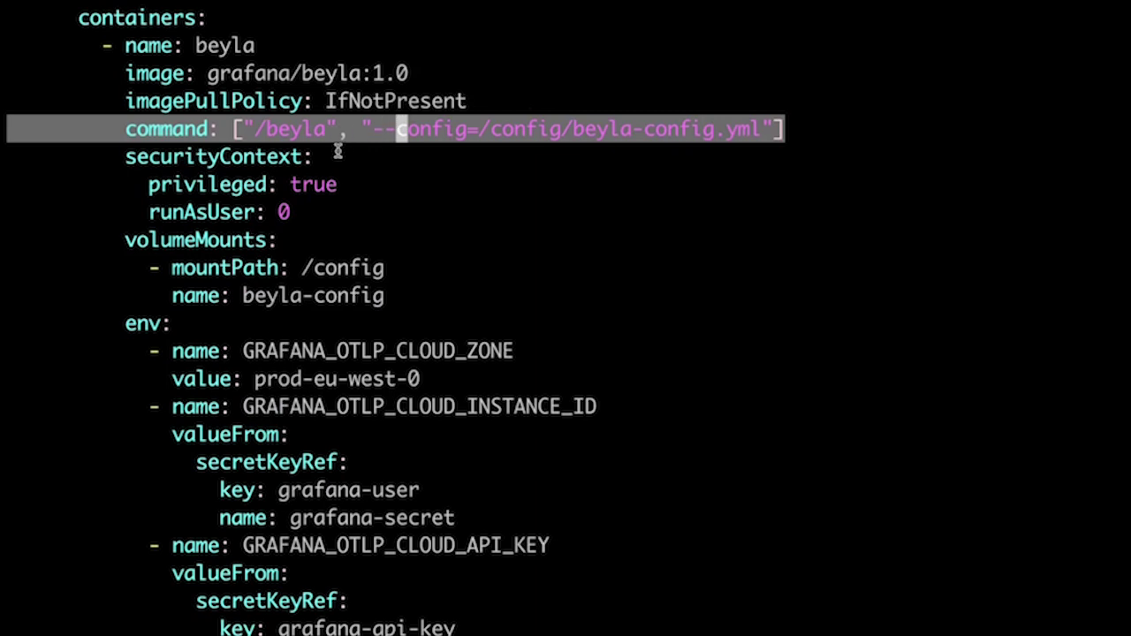
left_click(326, 211)
left_click_drag(326, 211, 13, 155)
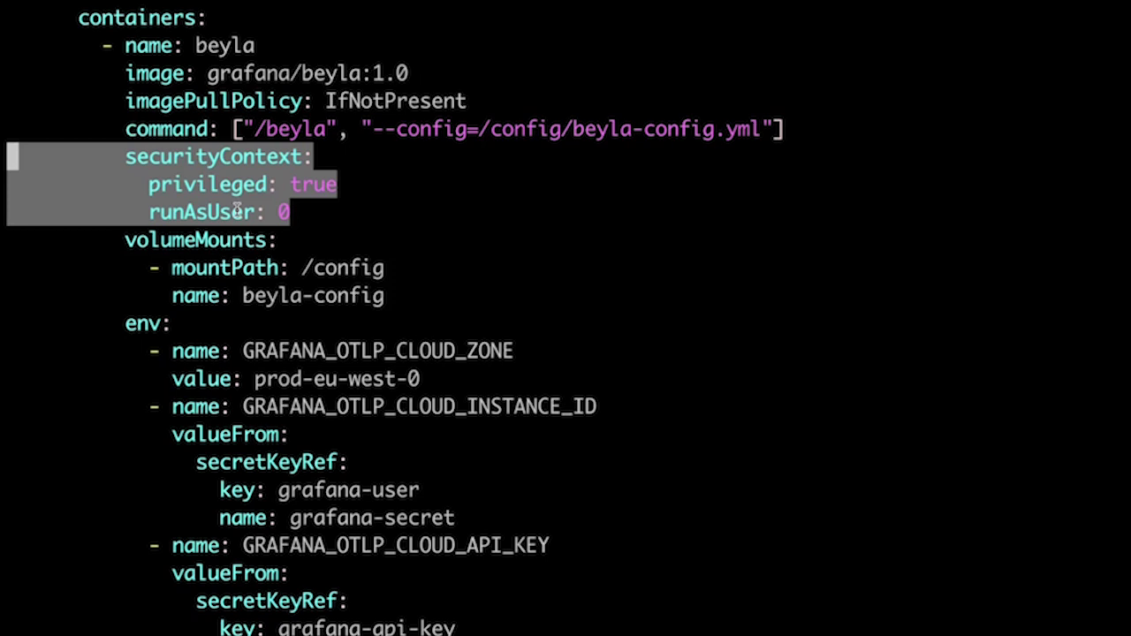
left_click(409, 196)
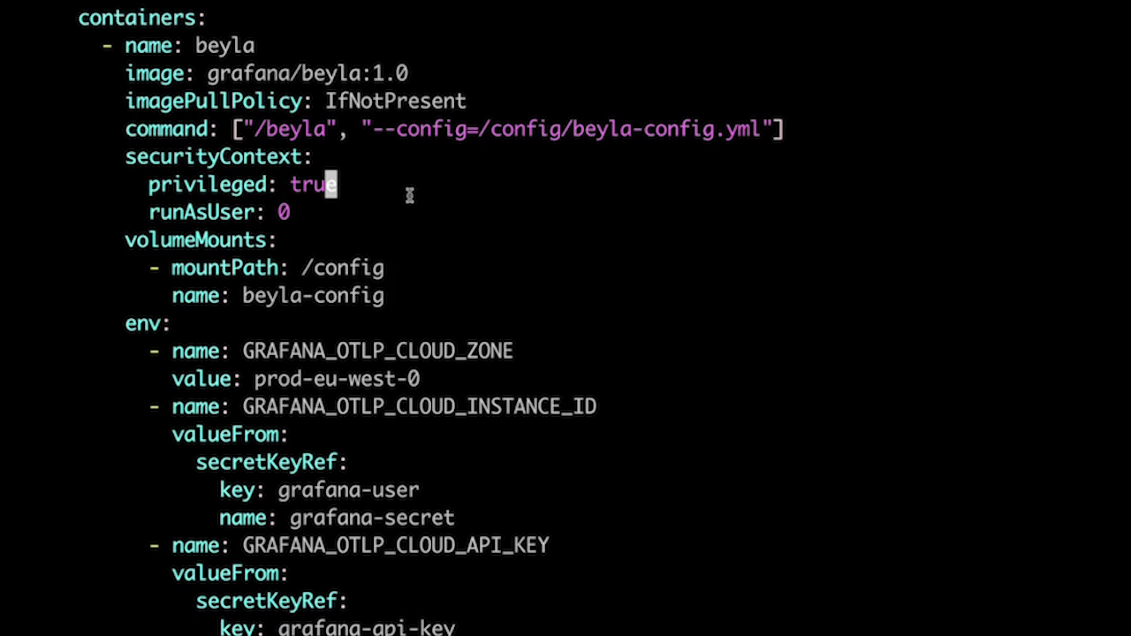
Move up to highlight the hostPID: true line, then page down to the container's env section
key("Up")
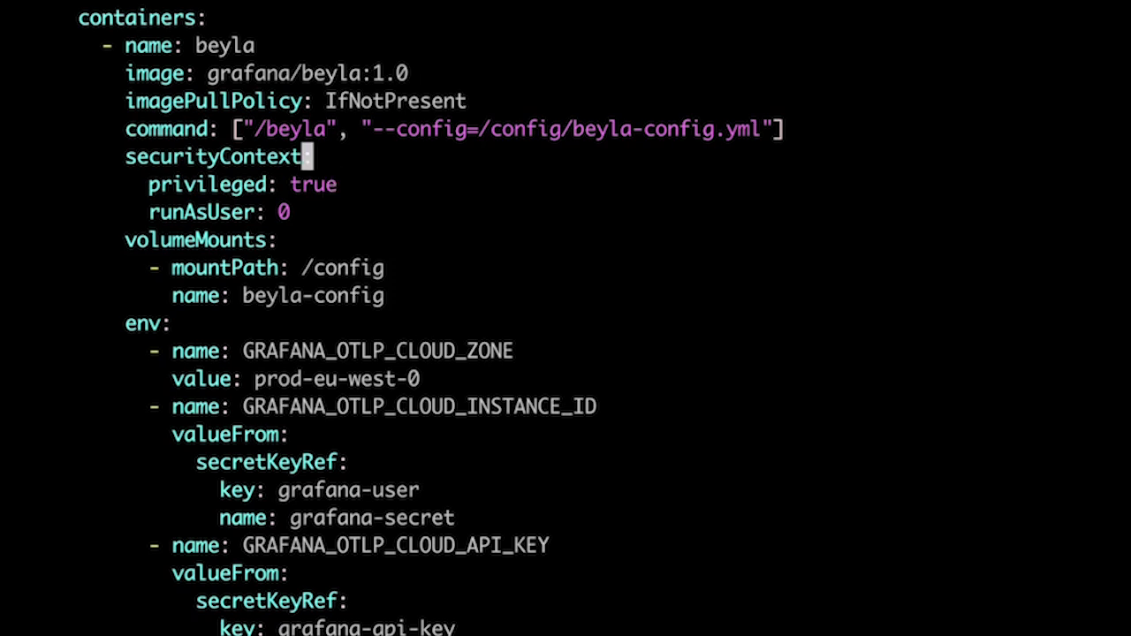
key("Up")
key("Up")
key("Up")
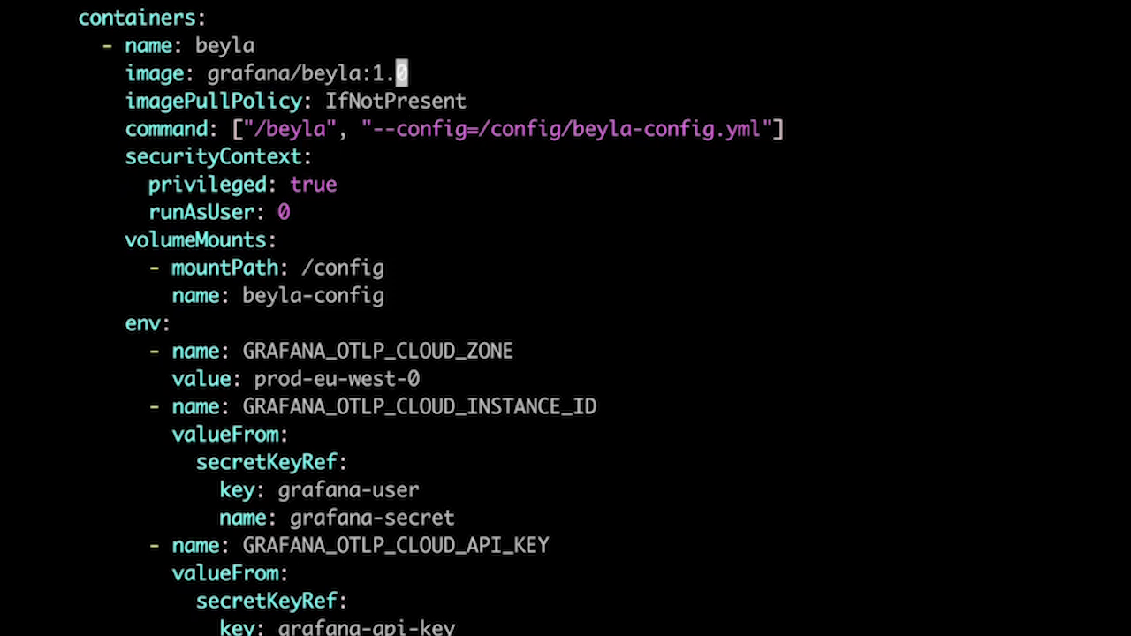
key("Up")
key("Up")
key("Up")
key("Up")
key("Up")
key("Up")
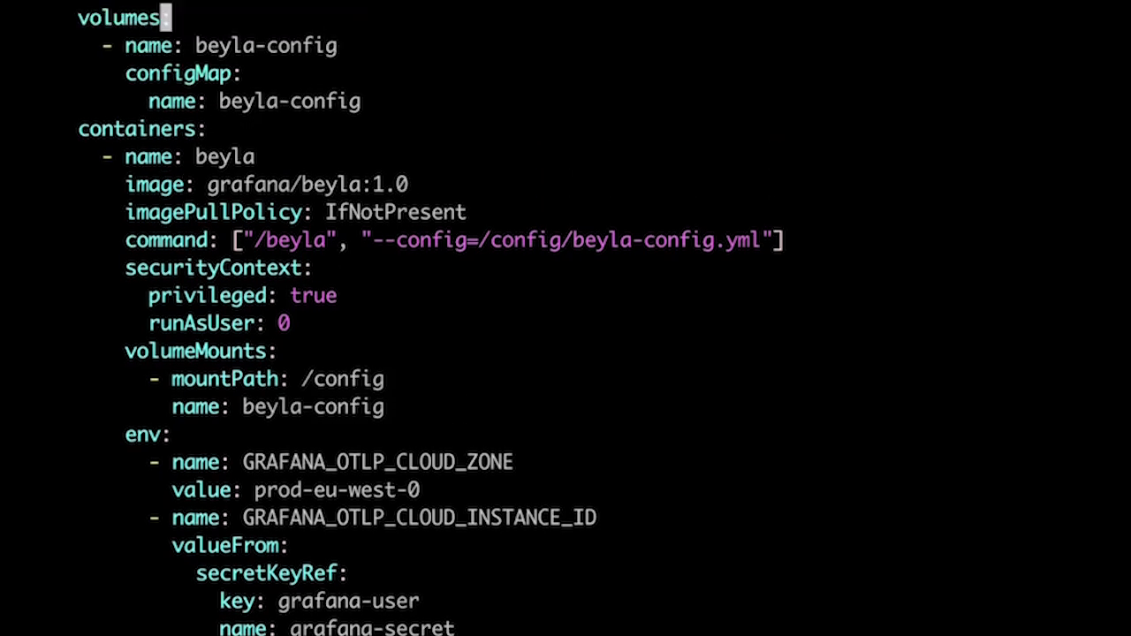
key("Up")
key("Up")
key("Up")
key("Up")
key("Up")
key("Up")
key("Up")
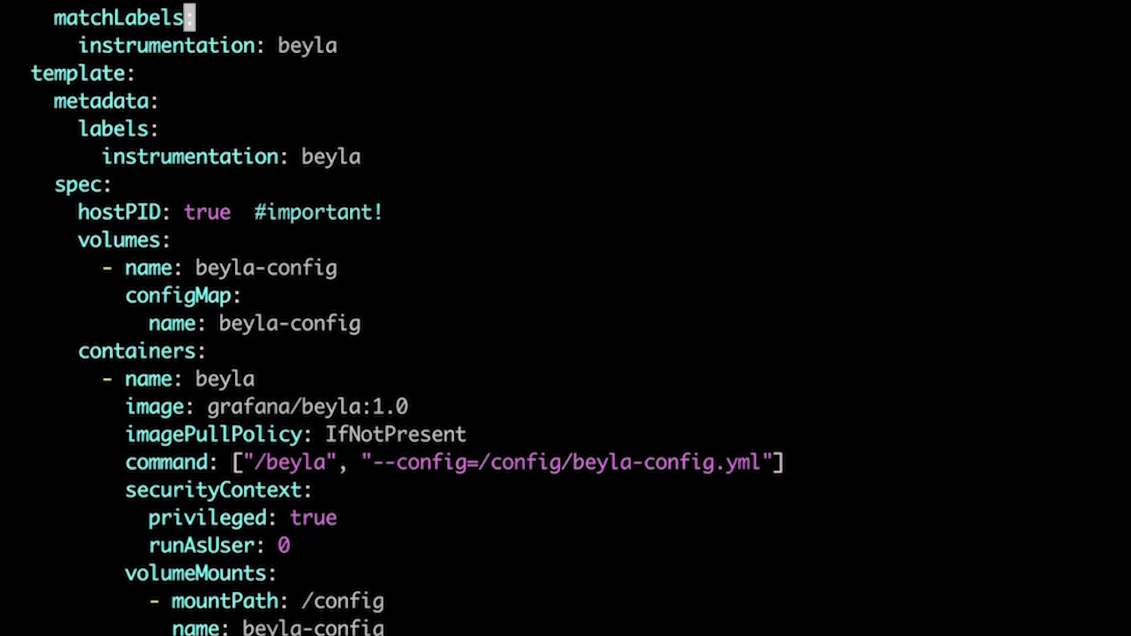
left_click(240, 212)
triple_click(242, 214)
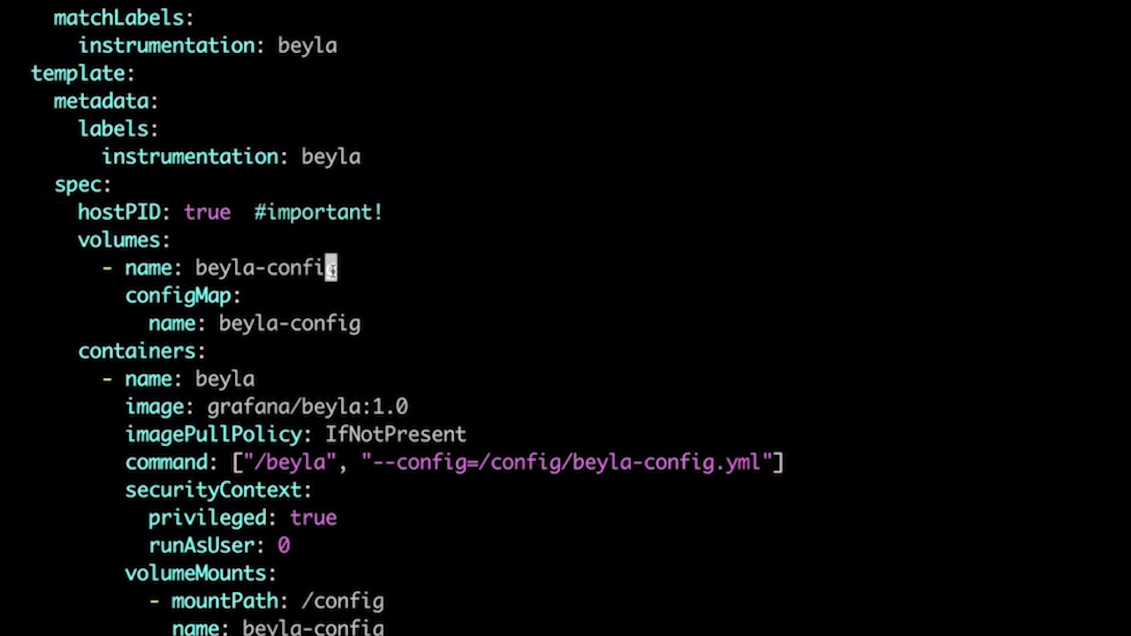
key("ctrl+f")
key("k")
key("k")
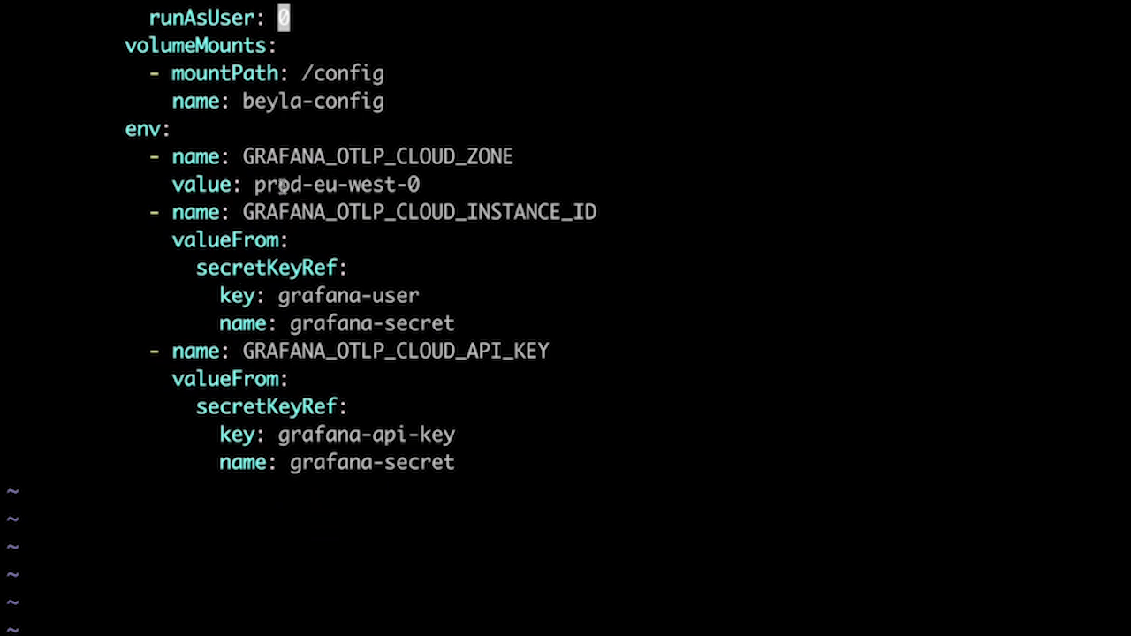
Highlight the prod-eu-west-0 zone and the GRAFANA_OTLP_CLOUD_INSTANCE_ID and API_KEY variables
left_click_drag(252, 186, 425, 188)
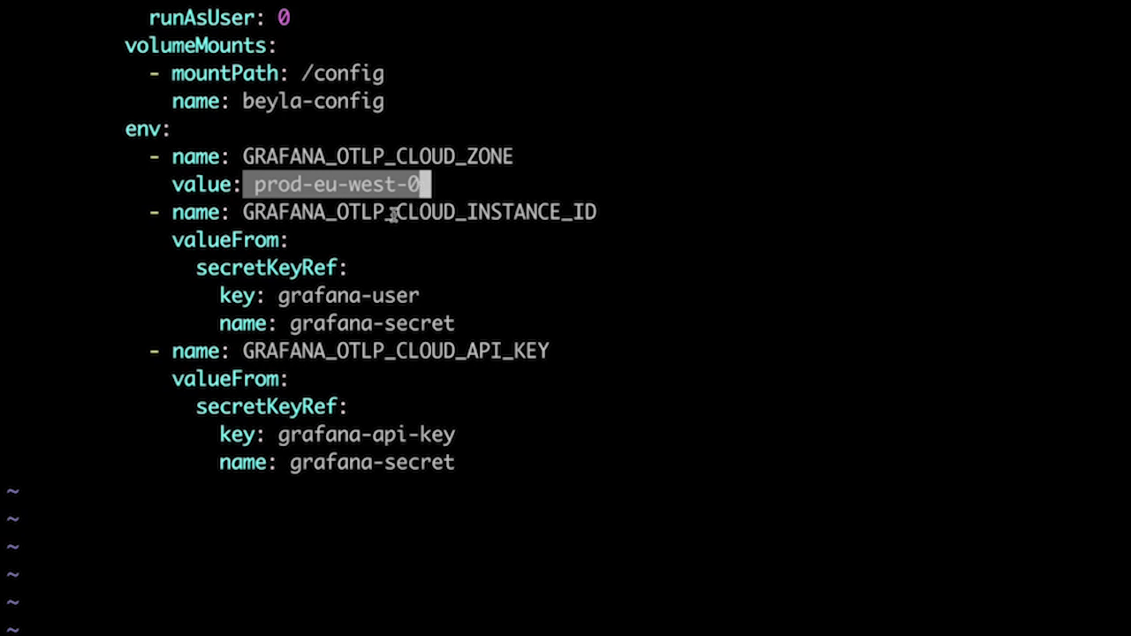
double_click(413, 212)
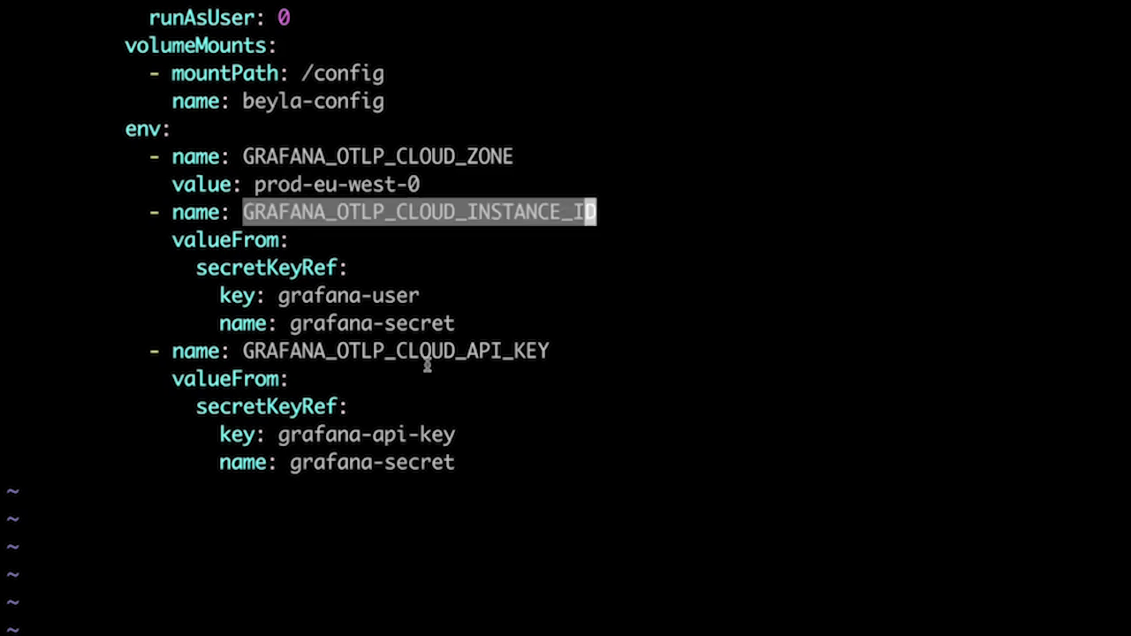
double_click(457, 351)
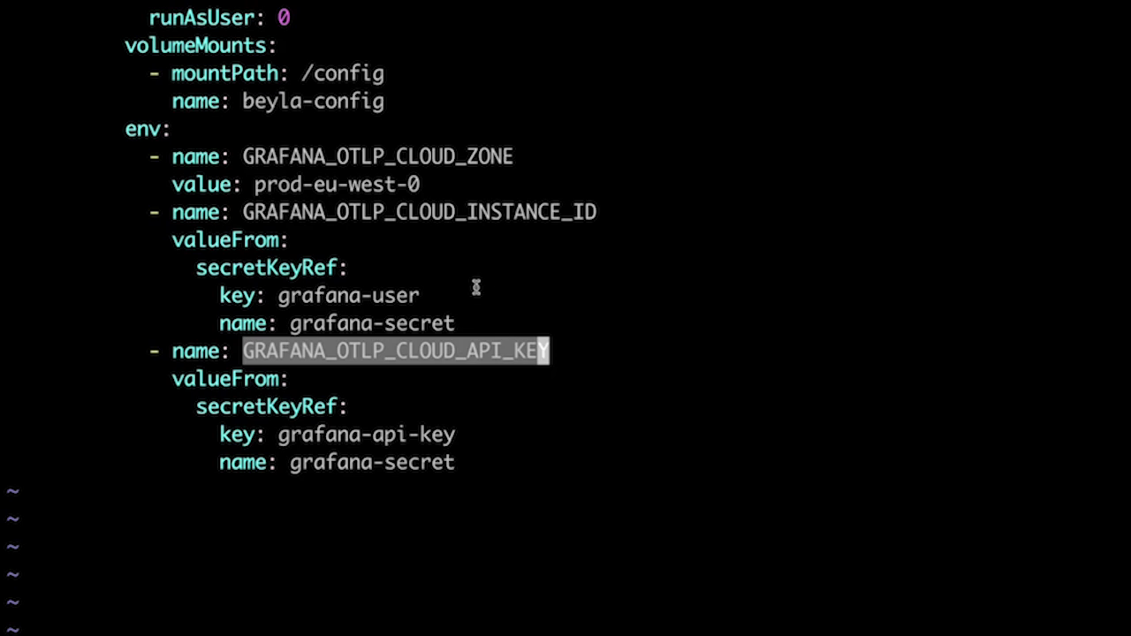
left_click(515, 284)
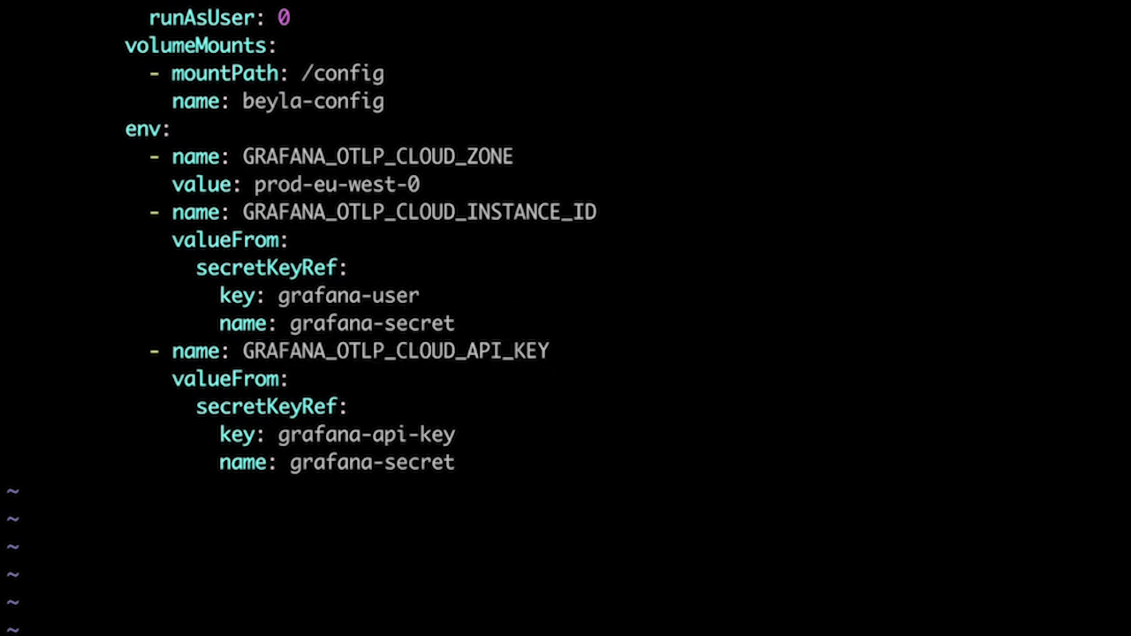
Save and quit Vim with :wq, then begin typing kubectl apply -f be
type(":wq")
key("Return")
type("kubectl ")
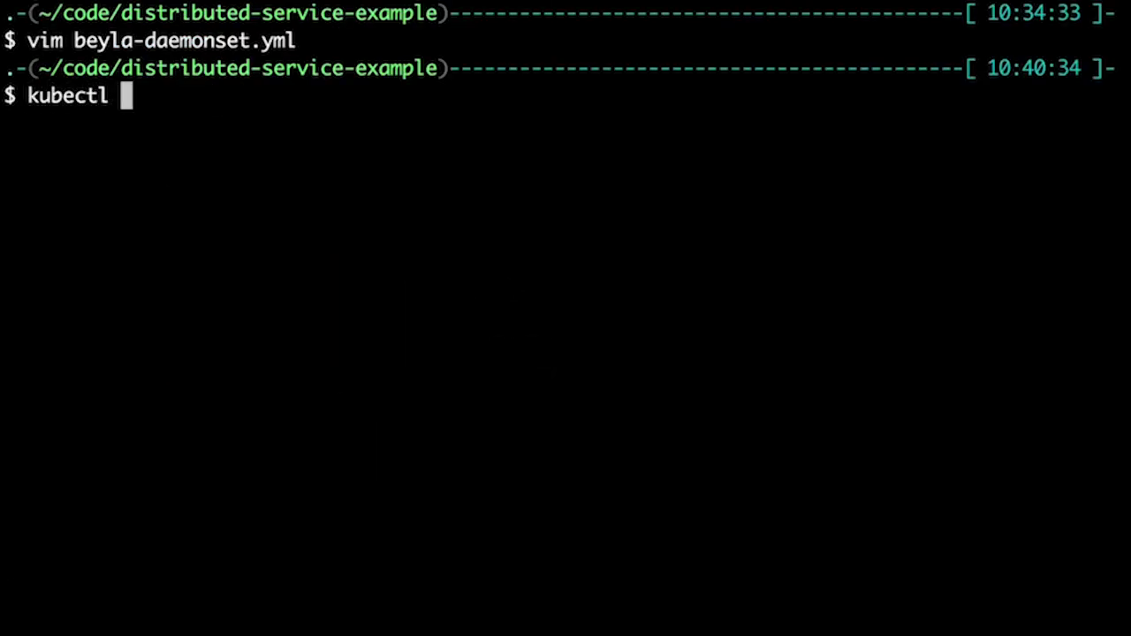
type("apply -f be")
Apply beyla-daemonset.yml with kubectl and show the logs of pod beyla-5jz5z
key("Tab")
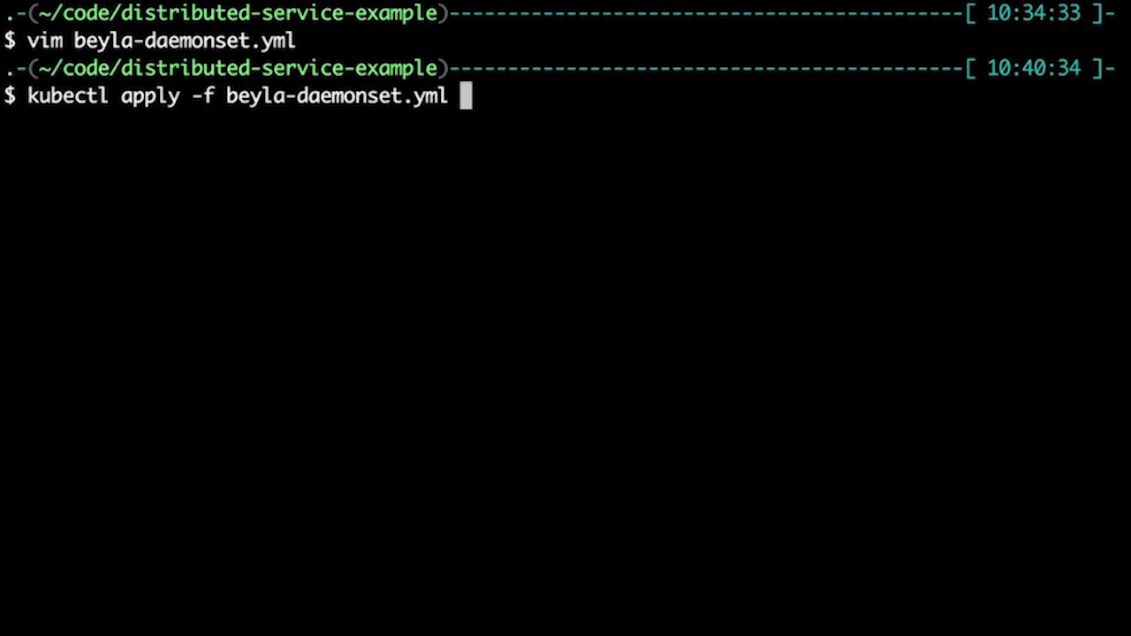
key("Return")
type("kube")
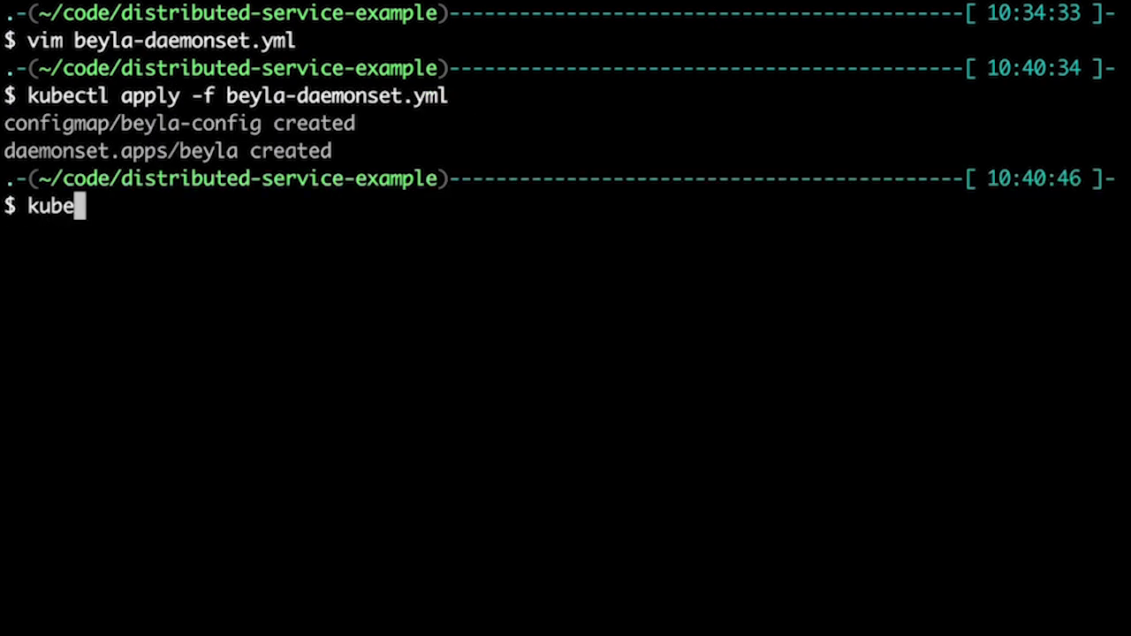
type("ctl logs be")
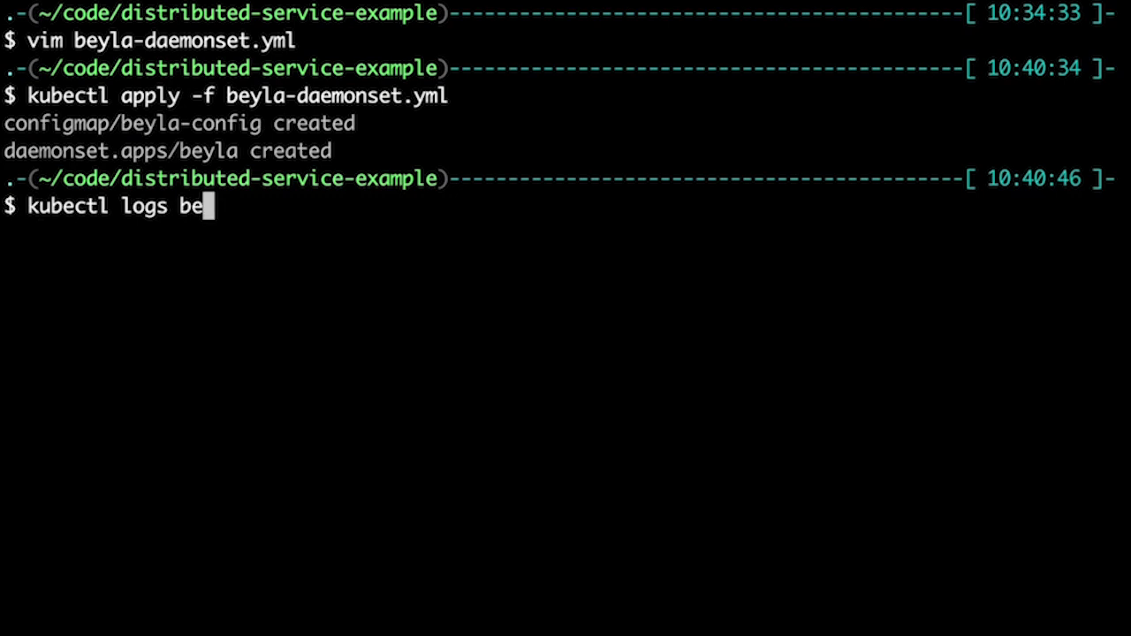
key("Tab")
key("Return")
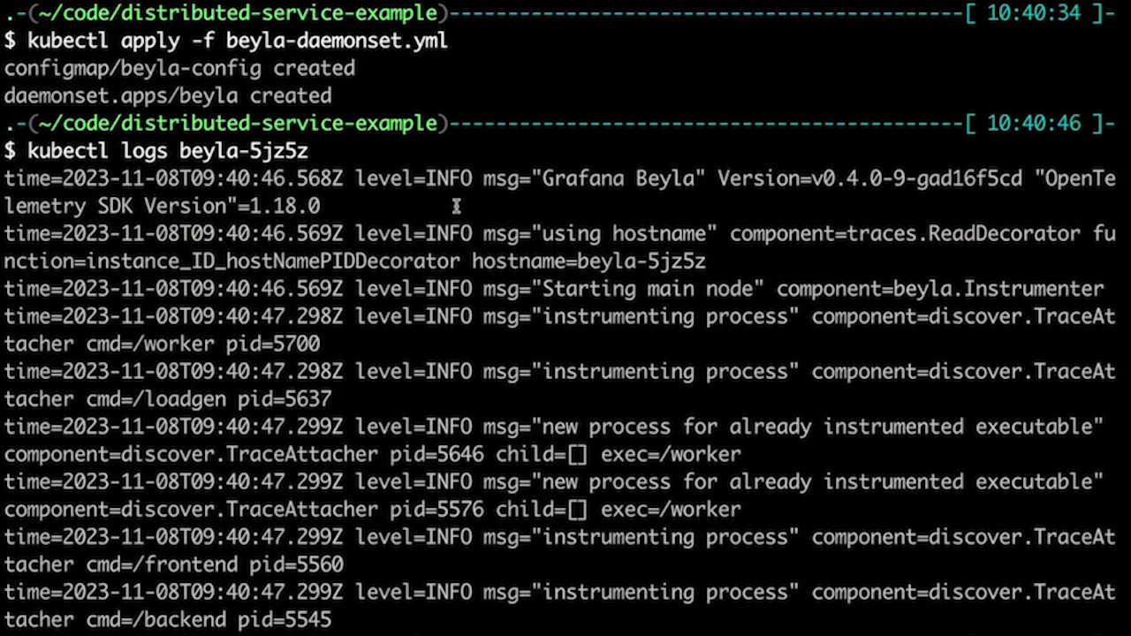
double_click(598, 316)
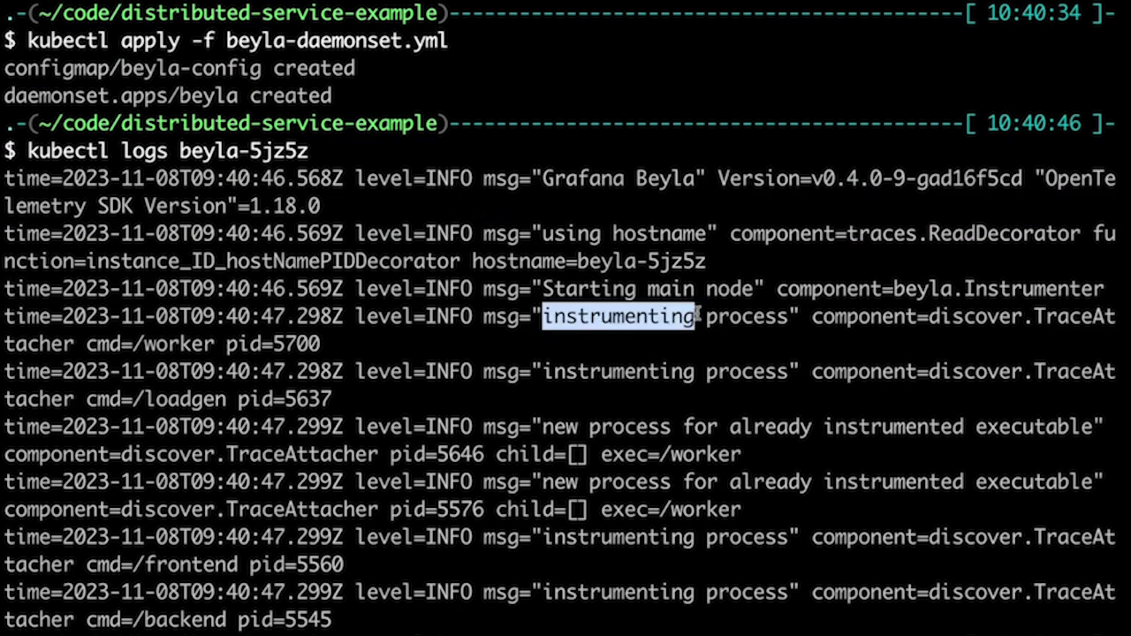
left_click(557, 316)
left_click_drag(542, 315, 793, 318)
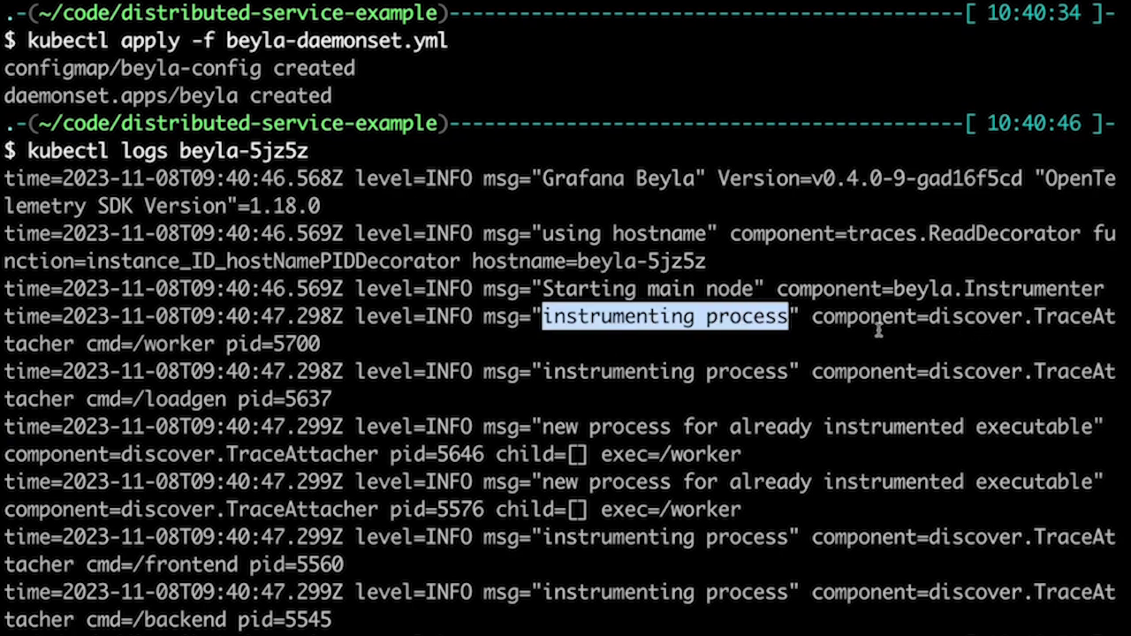
left_click_drag(89, 343, 216, 343)
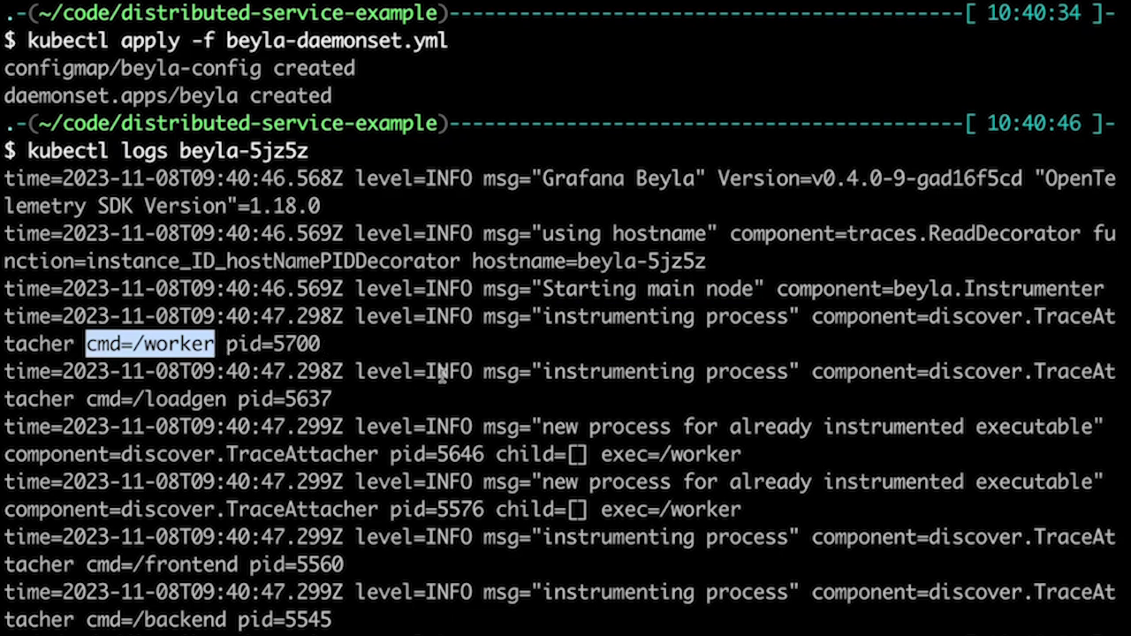
double_click(183, 401)
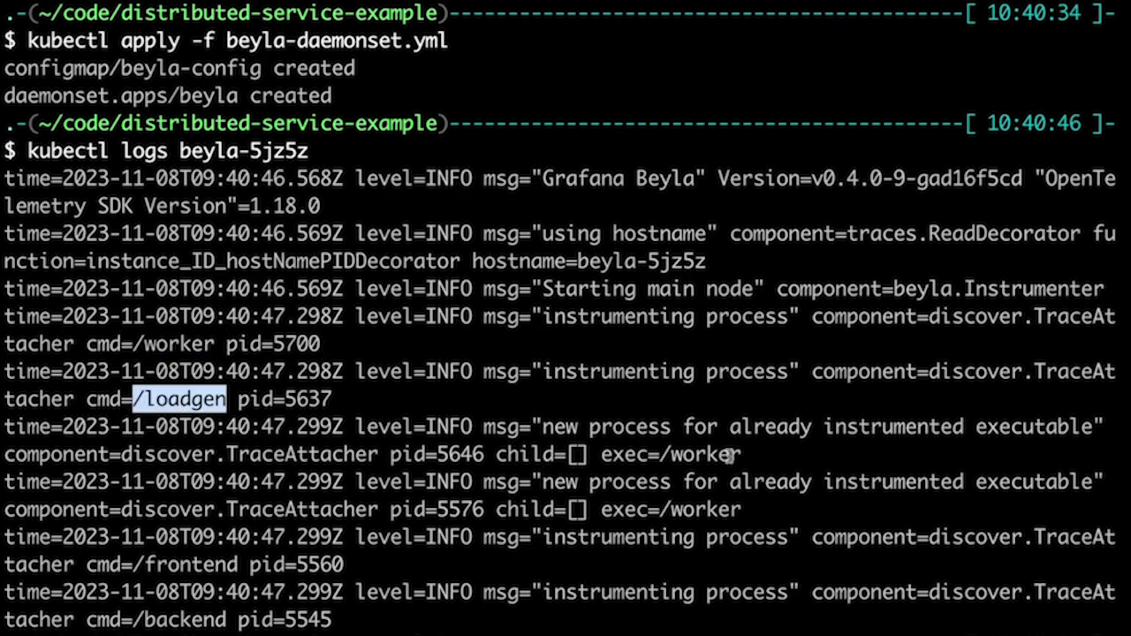
double_click(692, 454)
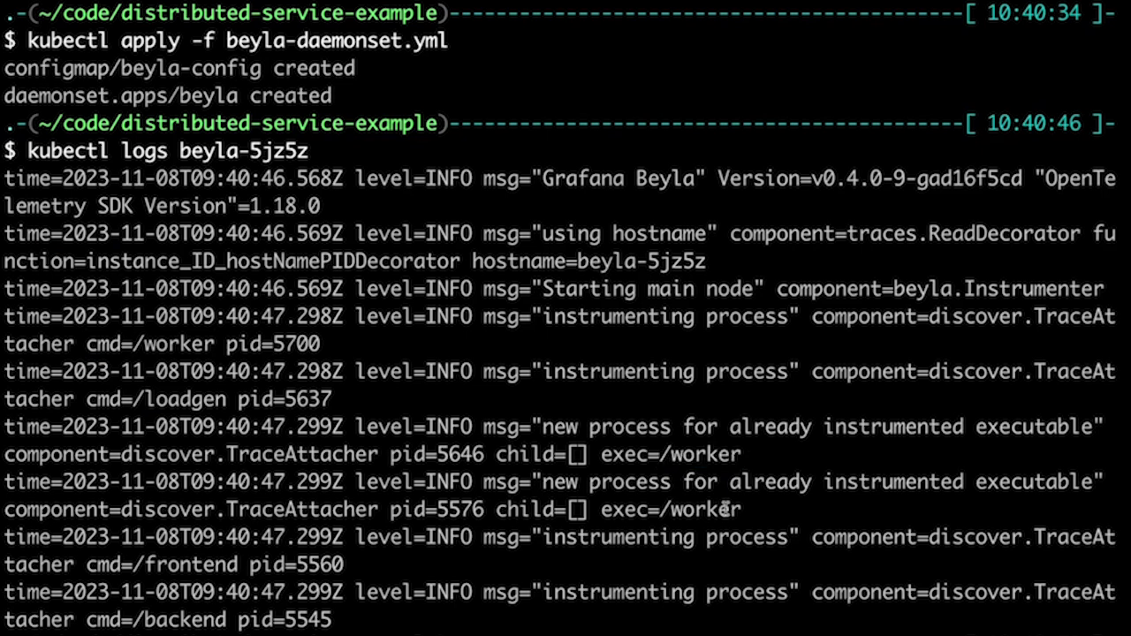
double_click(726, 510)
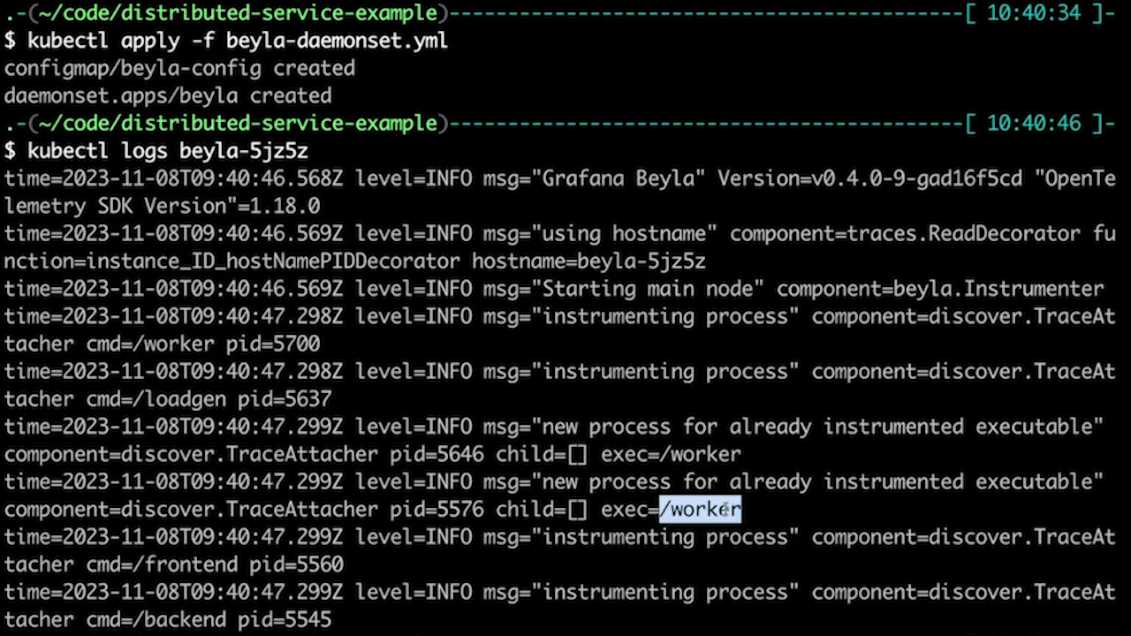
double_click(219, 567)
double_click(208, 618)
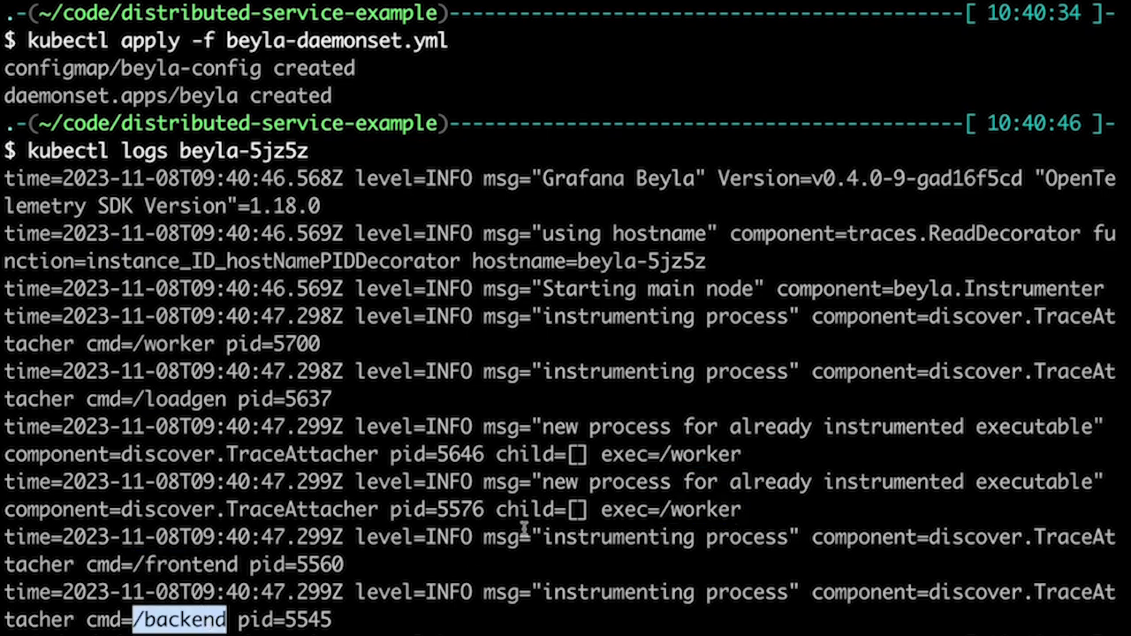
left_click(715, 531)
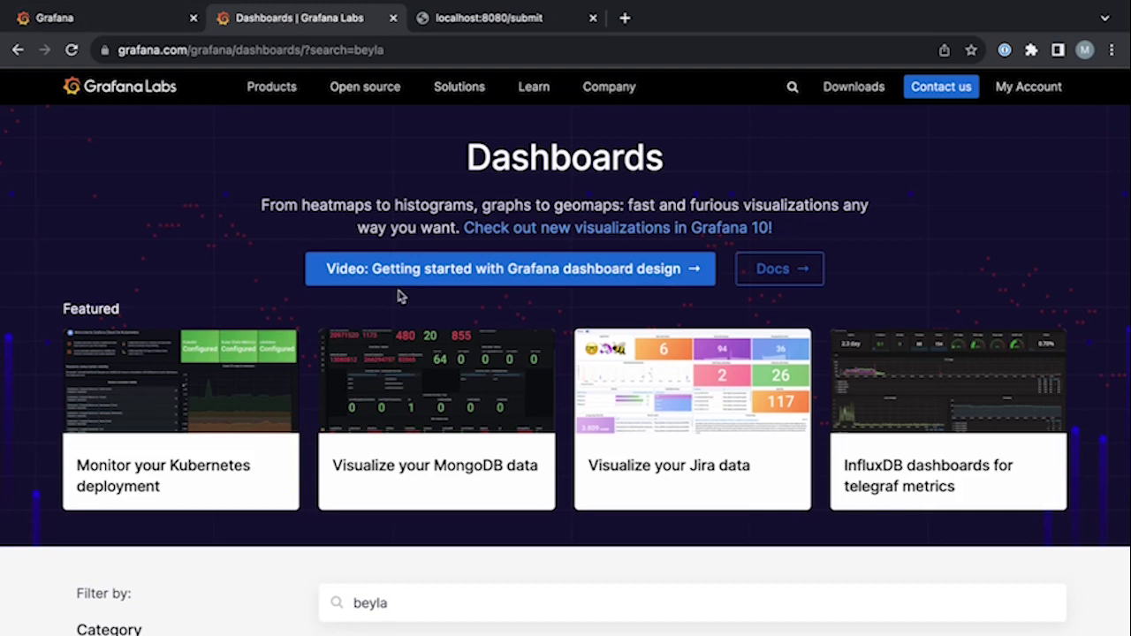
Open the Beyla RED Metrics result, copy its ID 19923, and return to the Grafana tab
scroll(397, 295, "down", 5)
scroll(399, 296, "down", 2)
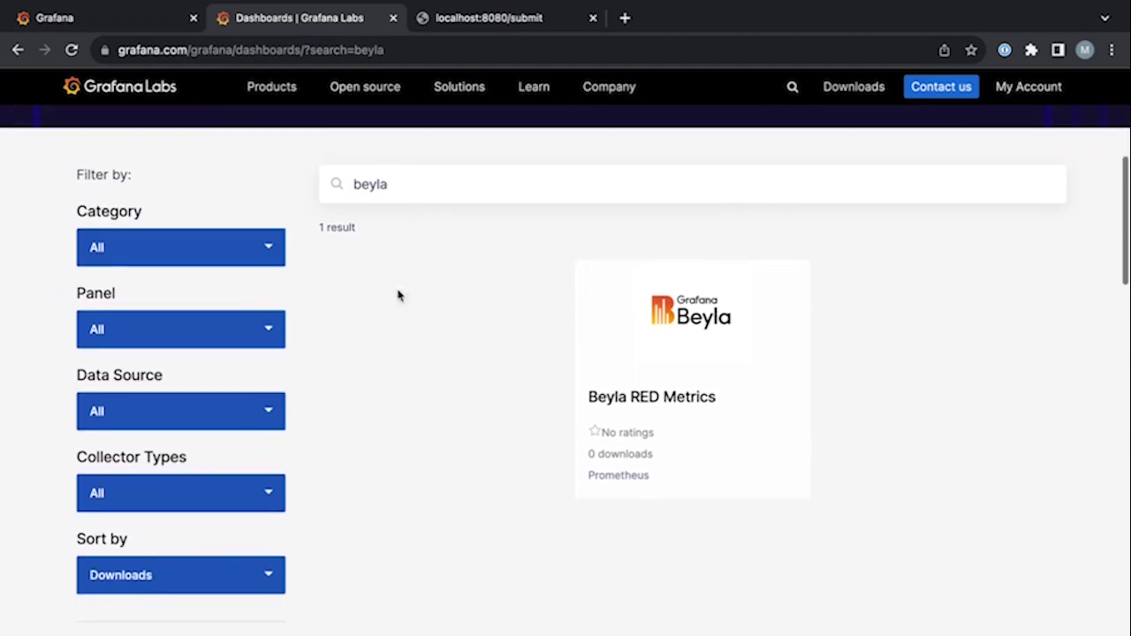
left_click(696, 398)
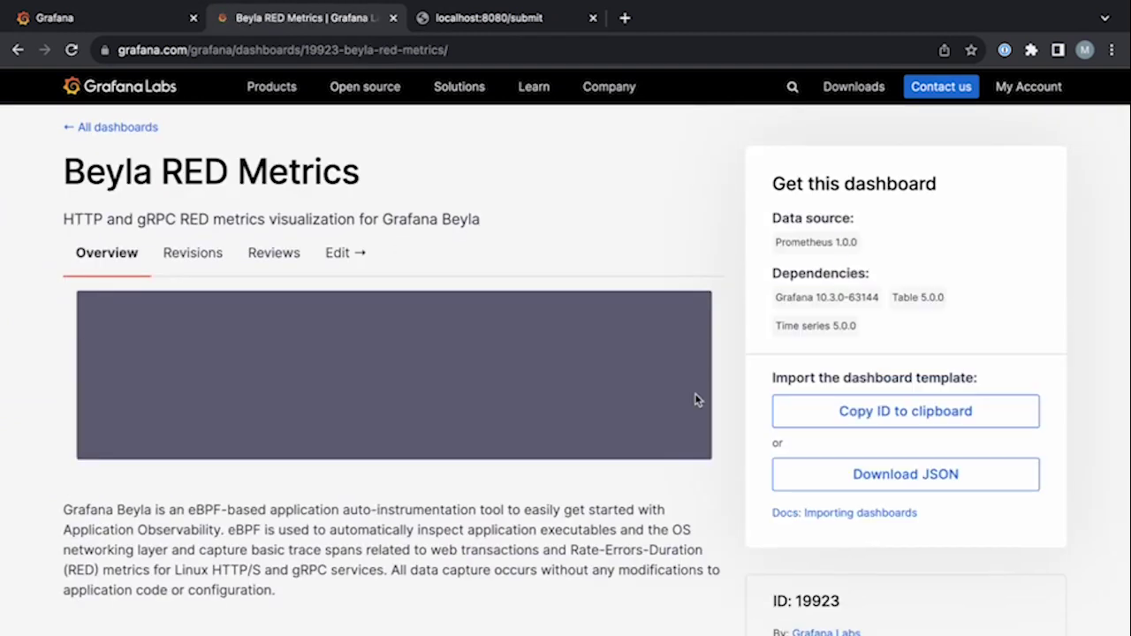
left_click(933, 415)
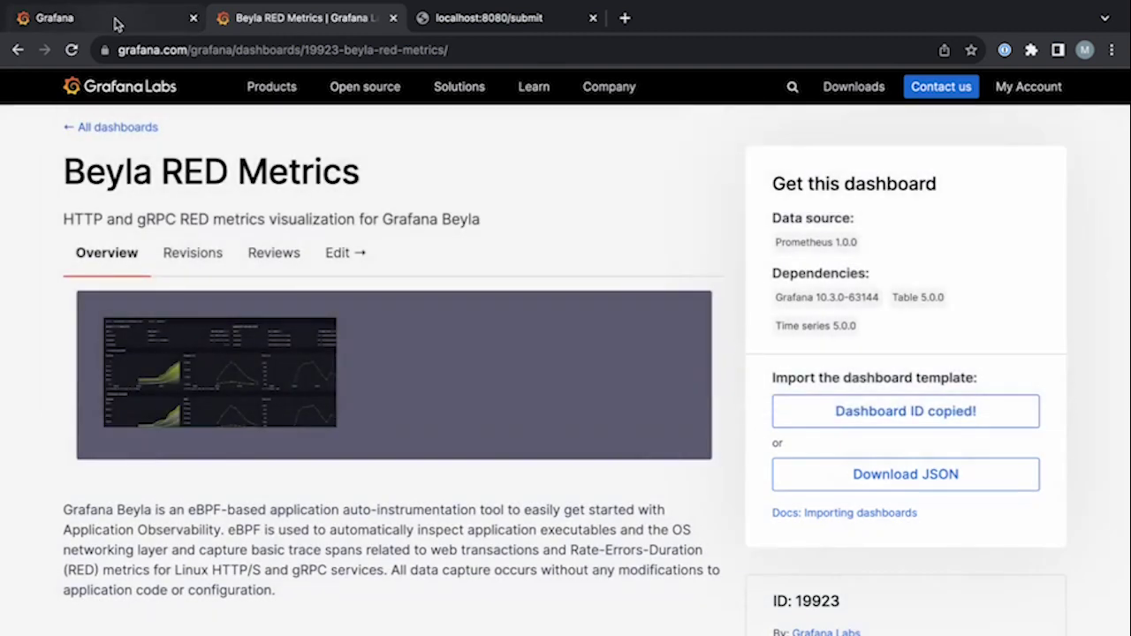
left_click(115, 21)
Start a dashboard import from Dashboards and load the pasted ID 19923
left_click(17, 109)
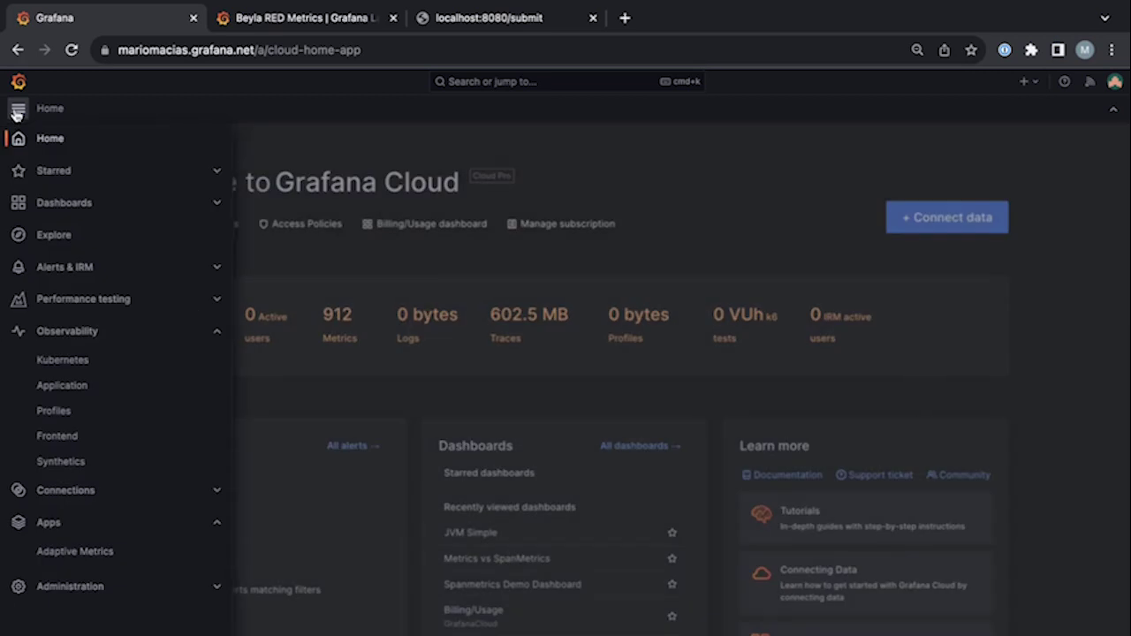
left_click(71, 204)
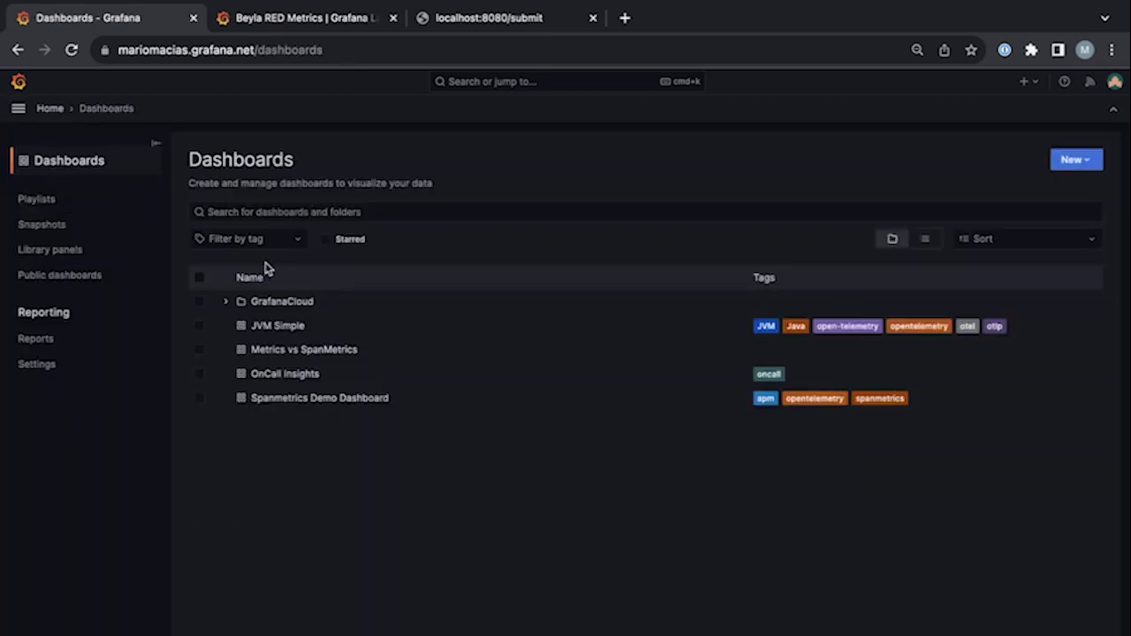
left_click(1080, 160)
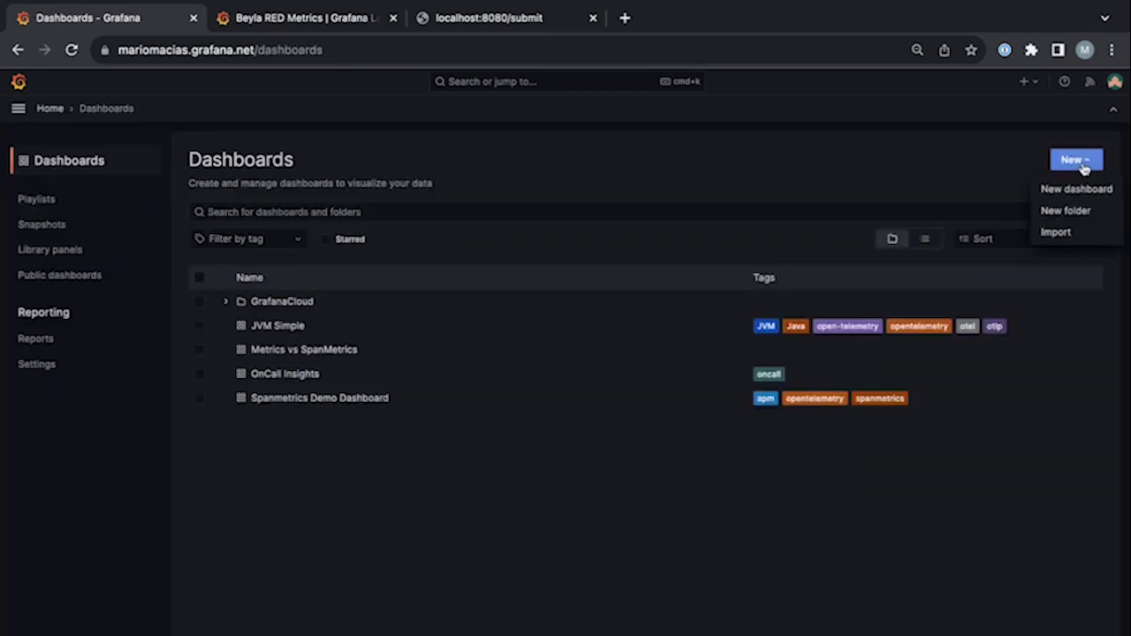
left_click(1071, 240)
left_click(435, 344)
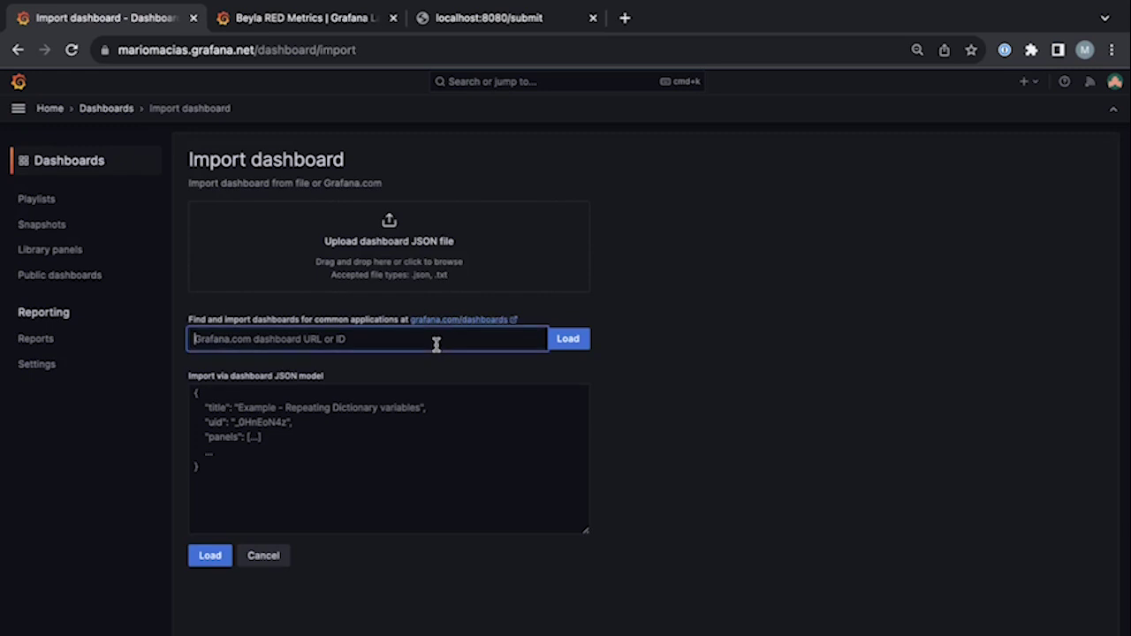
type("19923")
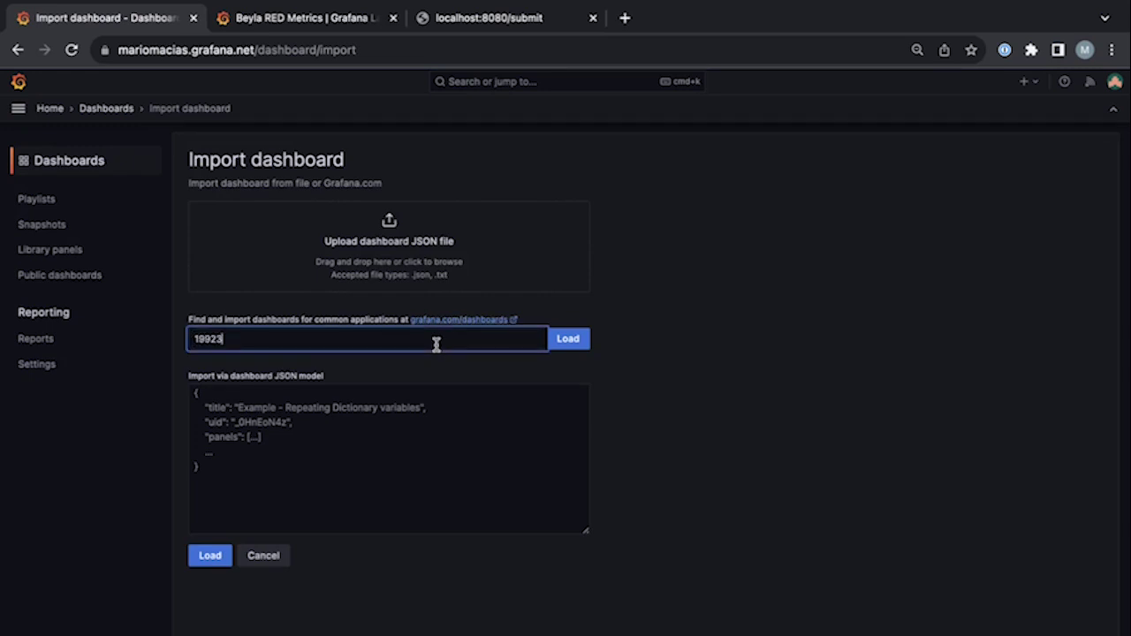
left_click(570, 339)
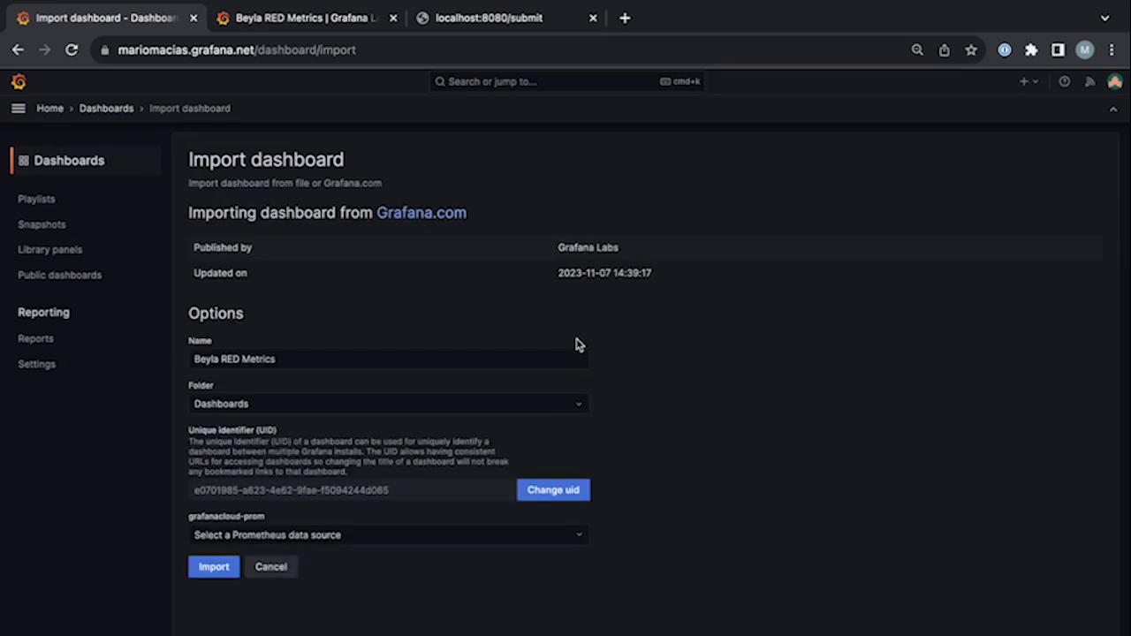
Choose the default Prometheus data source and import the Beyla RED Metrics dashboard
left_click(269, 534)
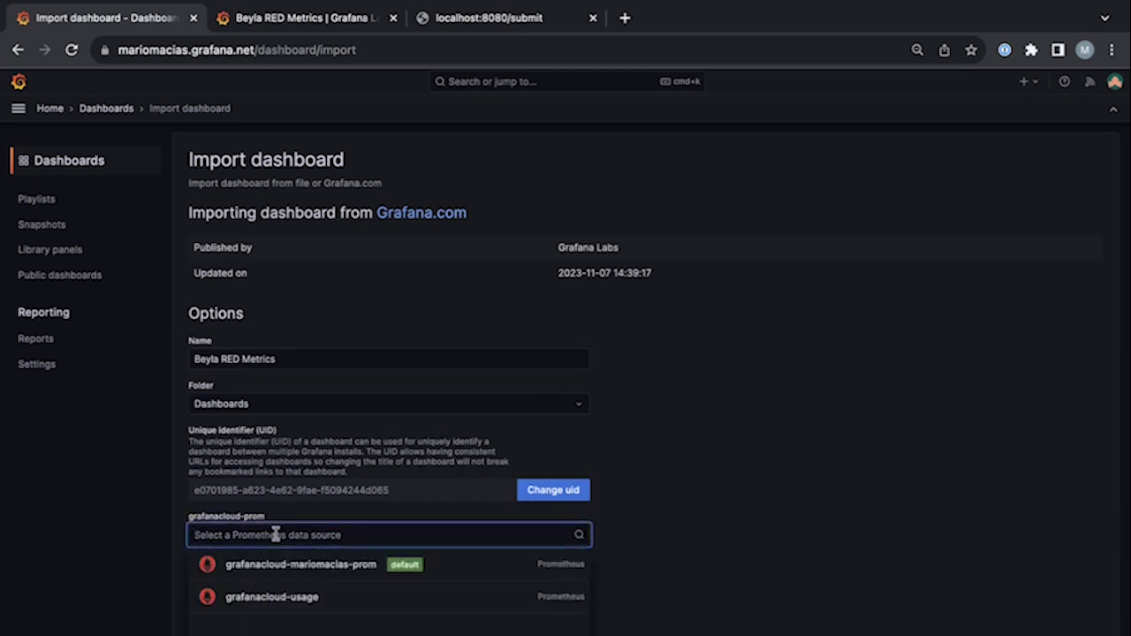
left_click(305, 570)
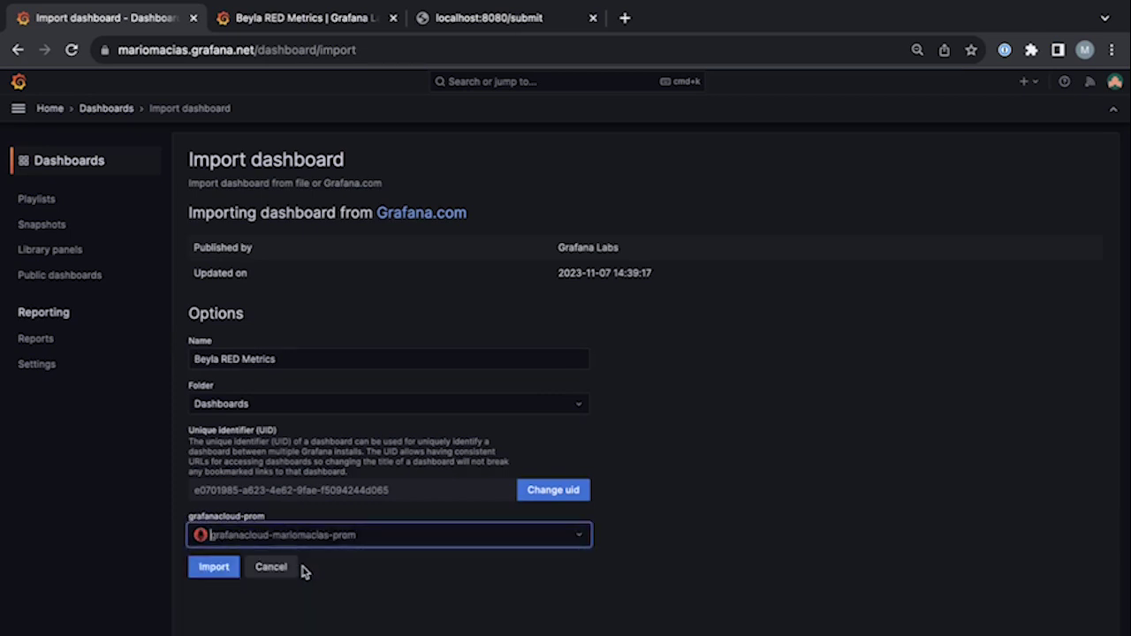
left_click(212, 570)
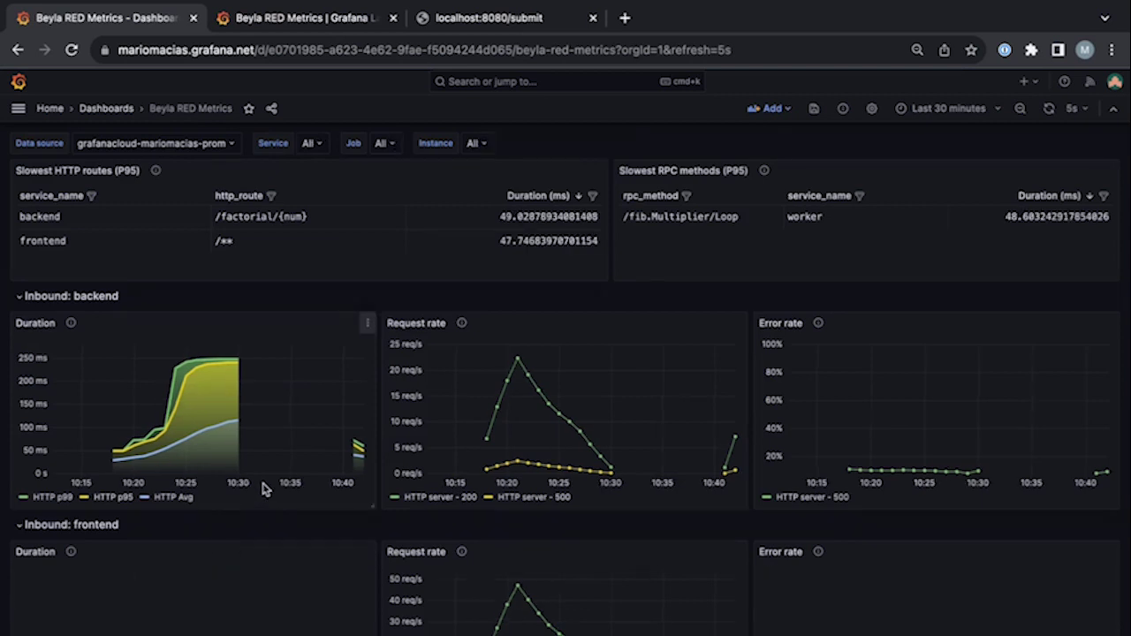
scroll(261, 492, "down", 4)
scroll(261, 492, "up", 3)
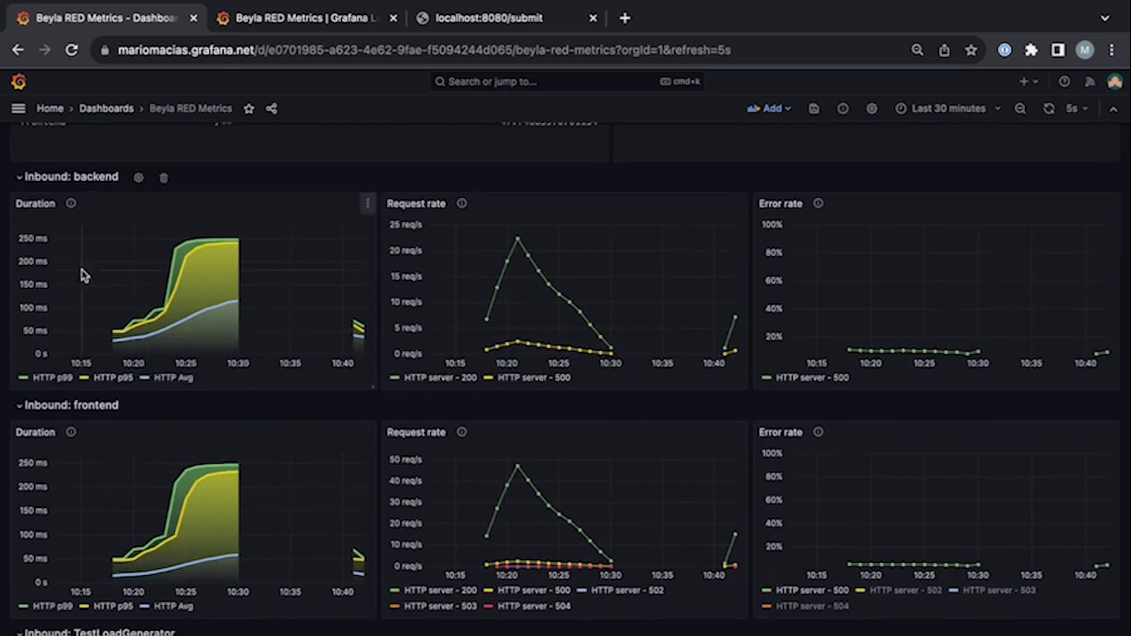
scroll(117, 428, "down", 3)
scroll(121, 436, "down", 6)
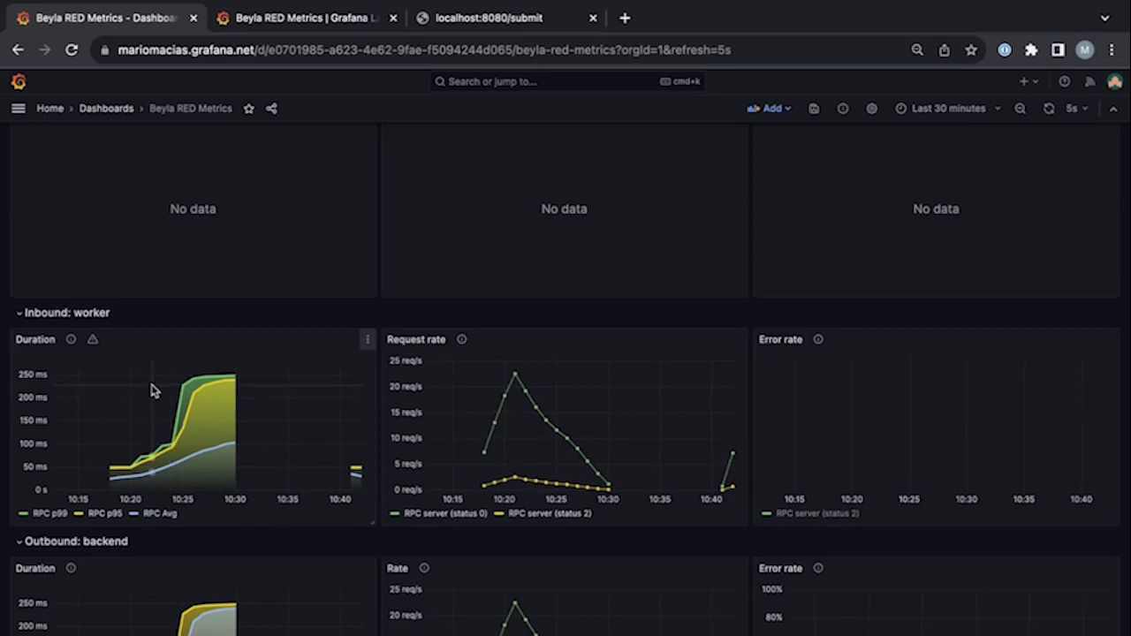
scroll(151, 391, "down", 2)
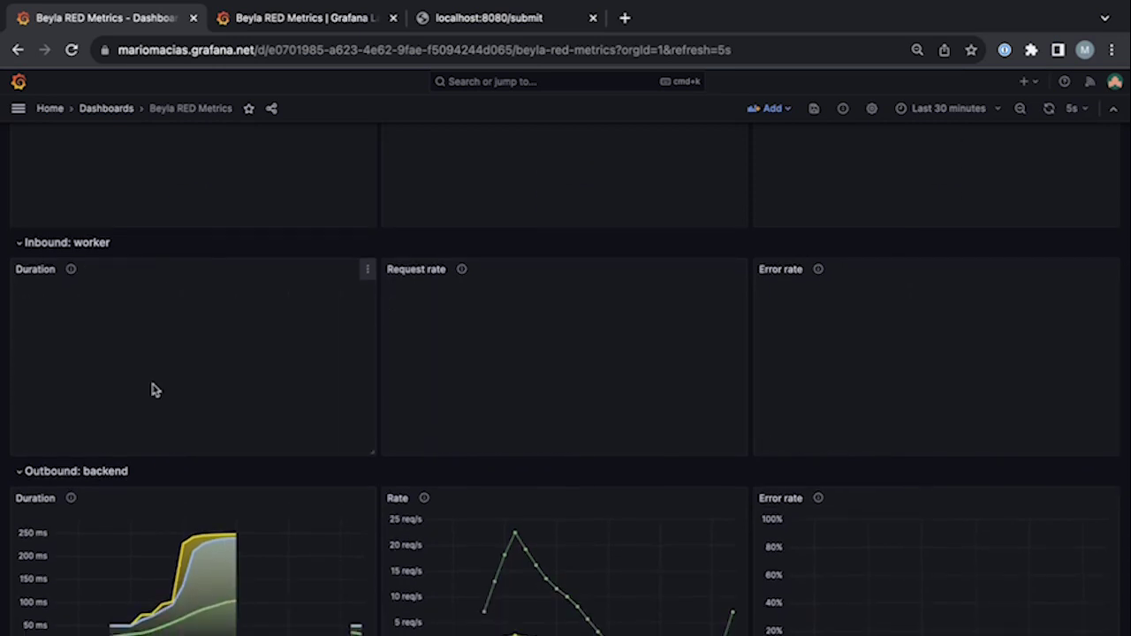
scroll(142, 387, "down", 3)
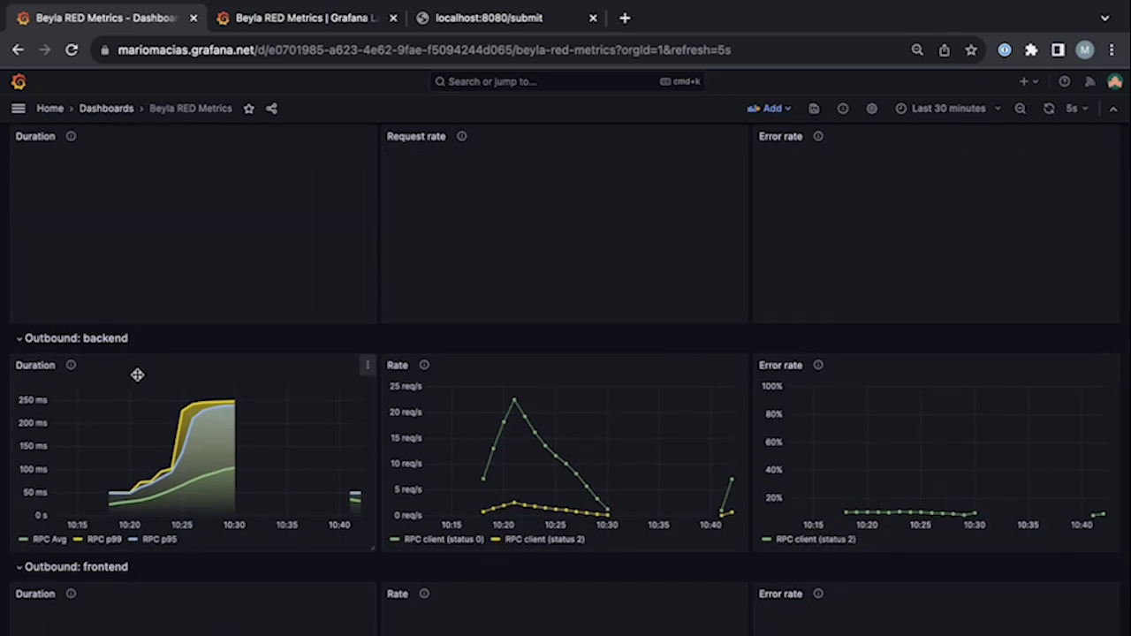
scroll(137, 377, "down", 3)
scroll(132, 353, "up", 5)
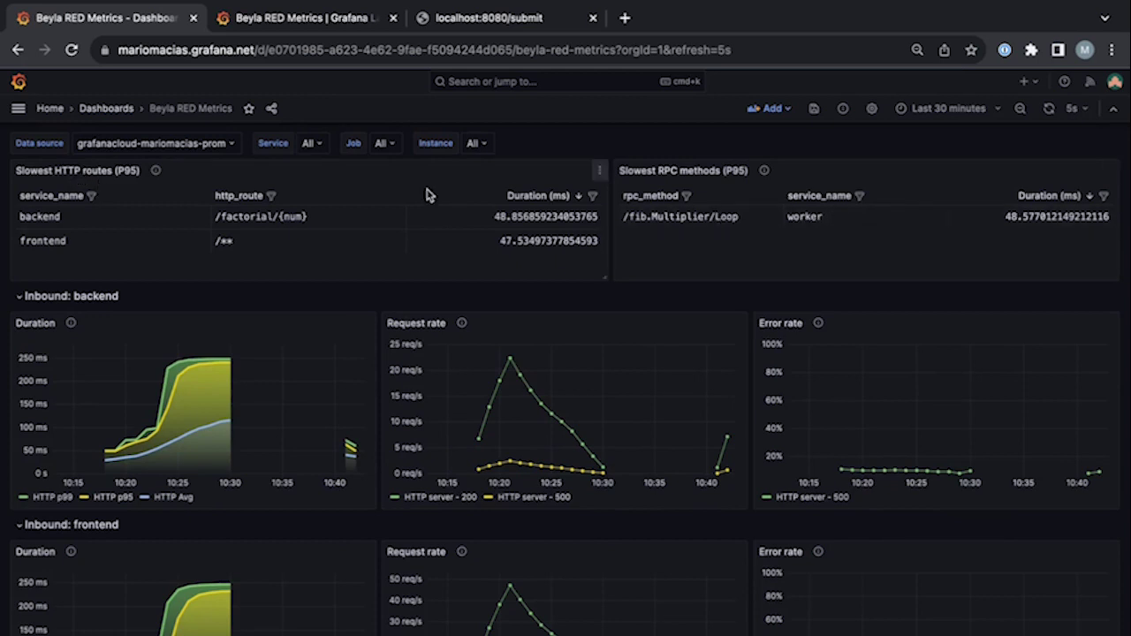
left_click(322, 143)
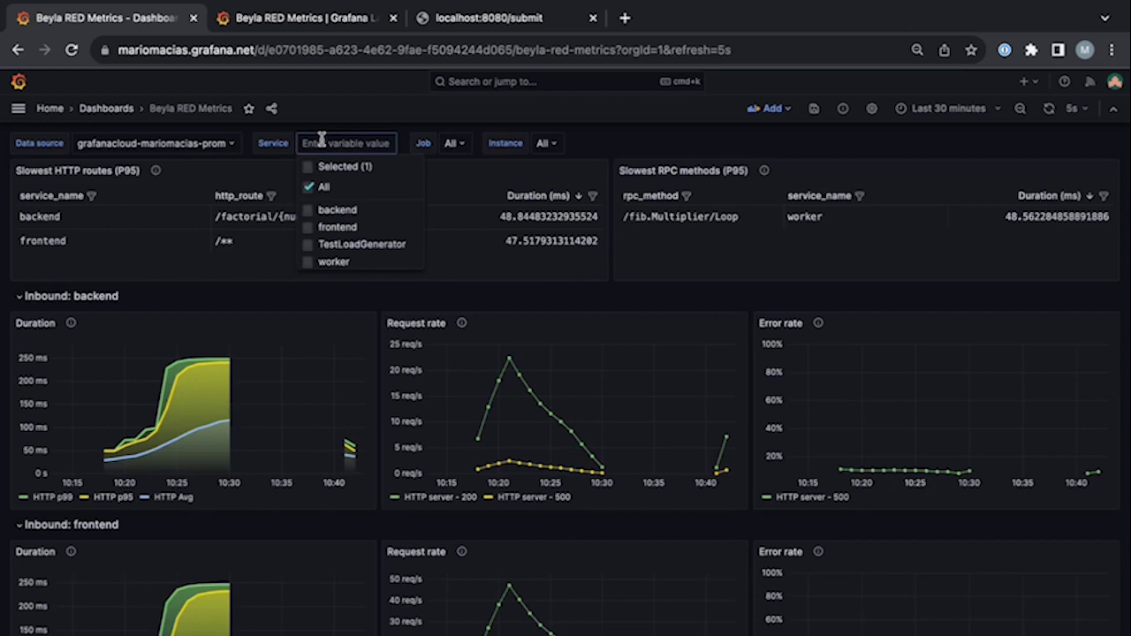
Pick frontend in the Service variable, leave Instance on All, and review the filtered panels
left_click(320, 227)
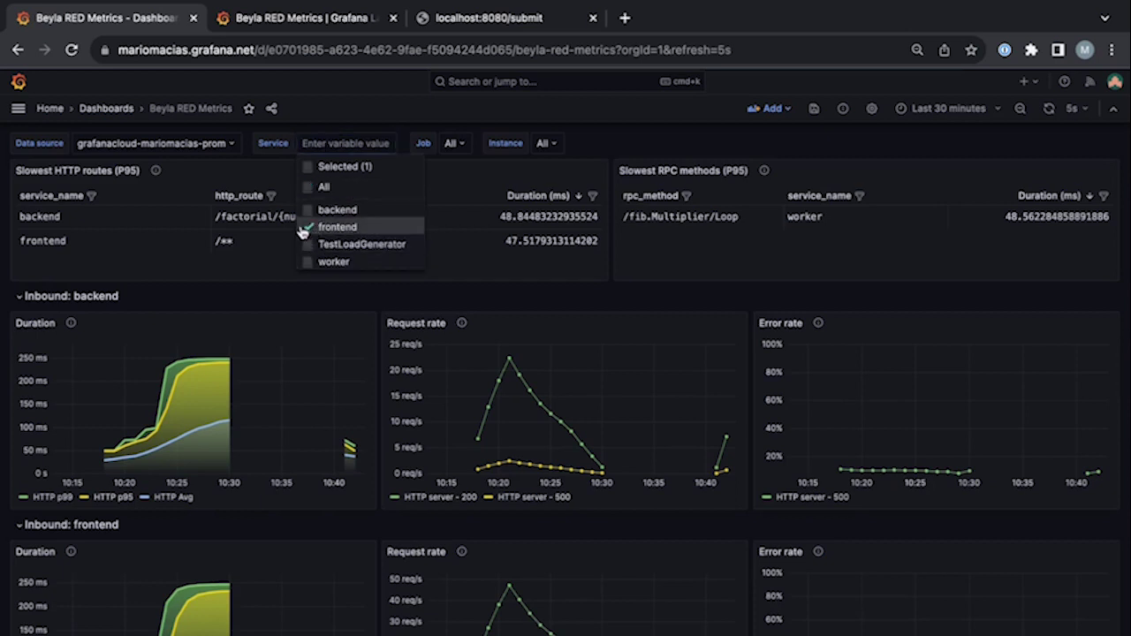
left_click(544, 143)
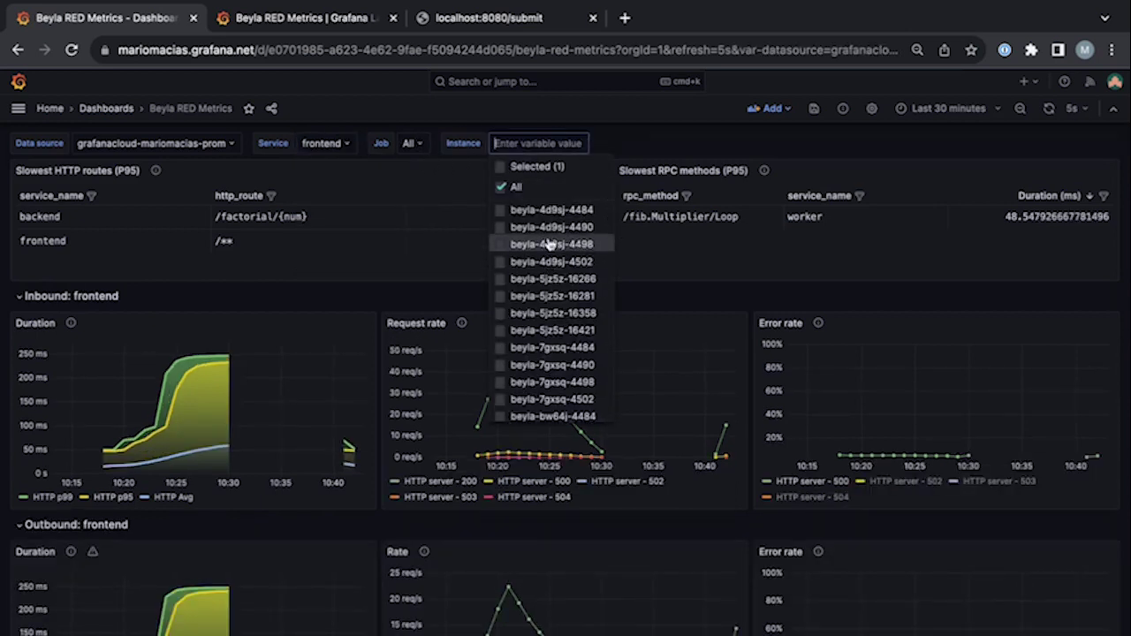
left_click(616, 161)
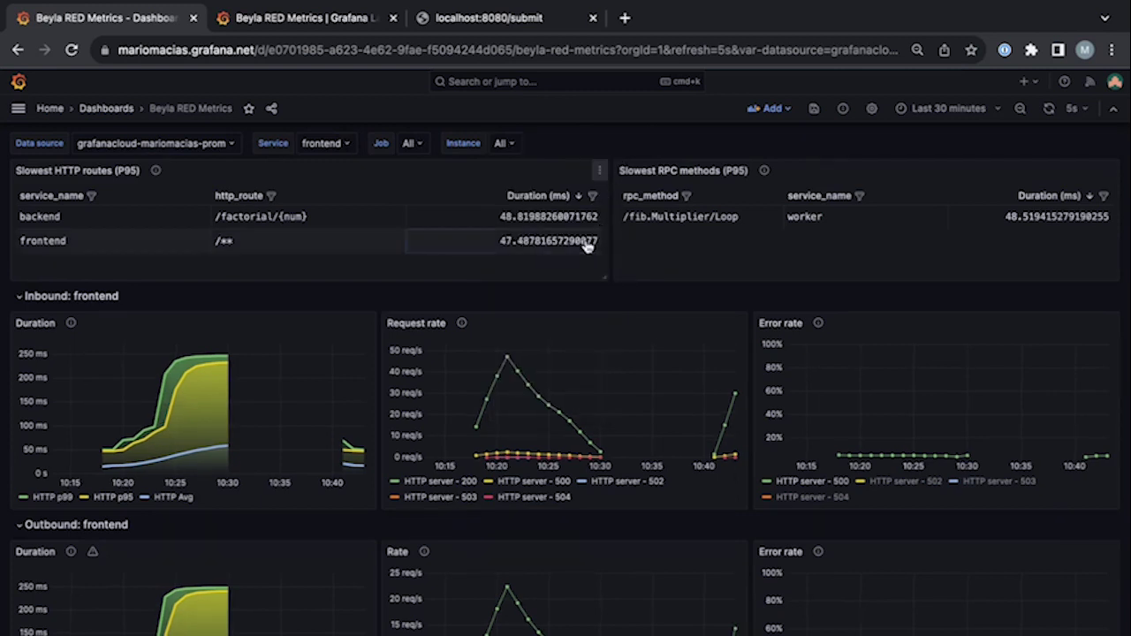
scroll(597, 236, "down", 1)
scroll(592, 247, "up", 1)
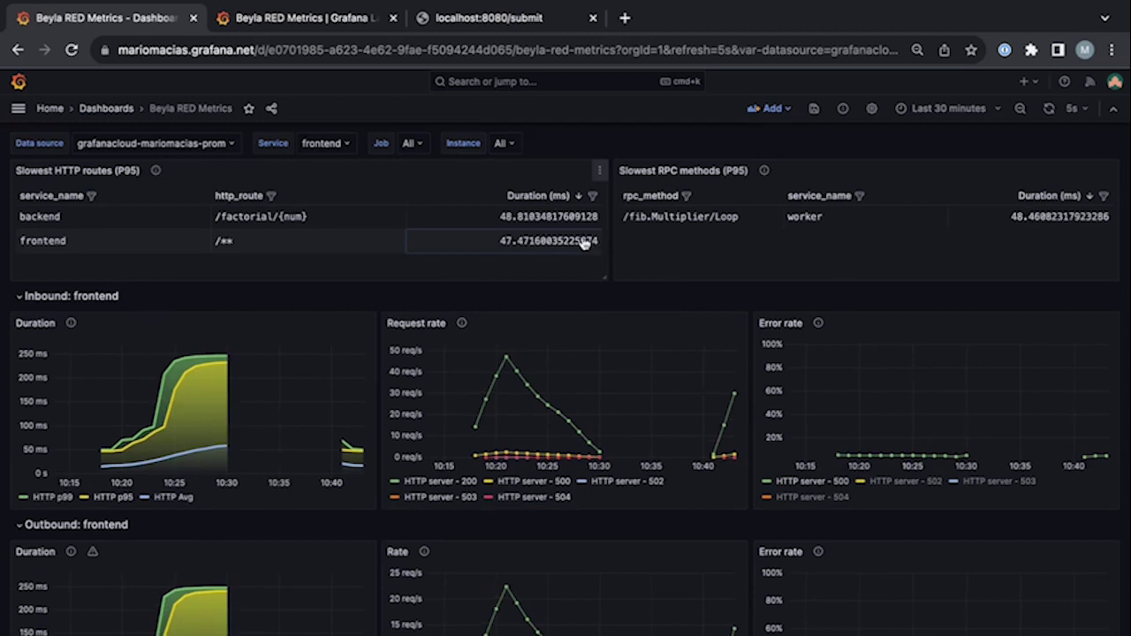
left_click(18, 108)
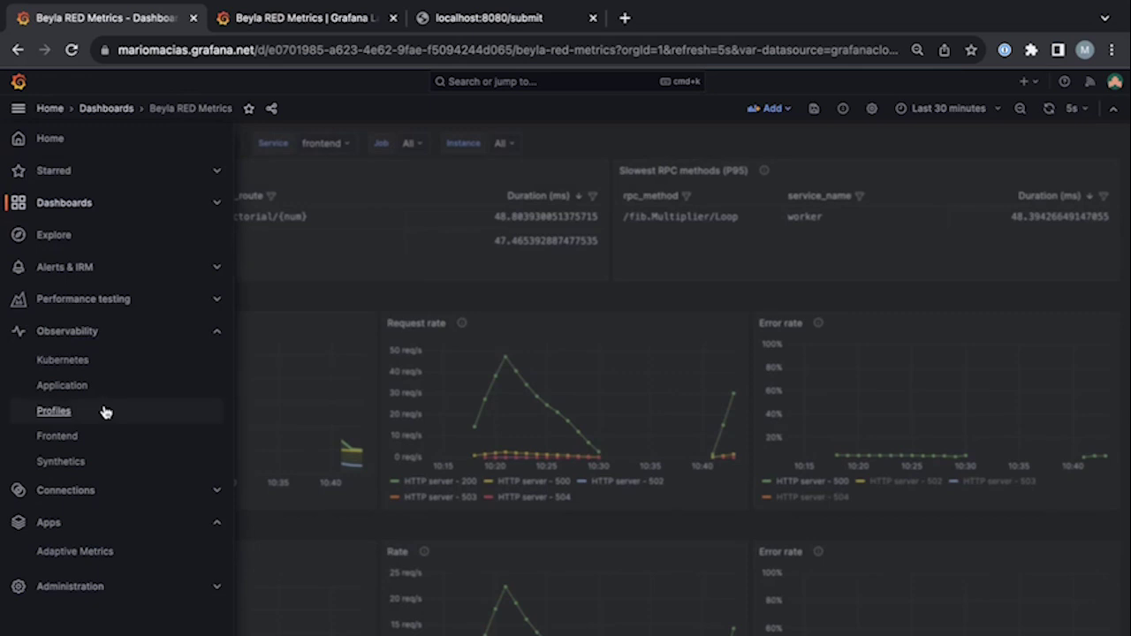
Go to Application Observability and open the huge_factorial_calculator/backend service overview
left_click(61, 386)
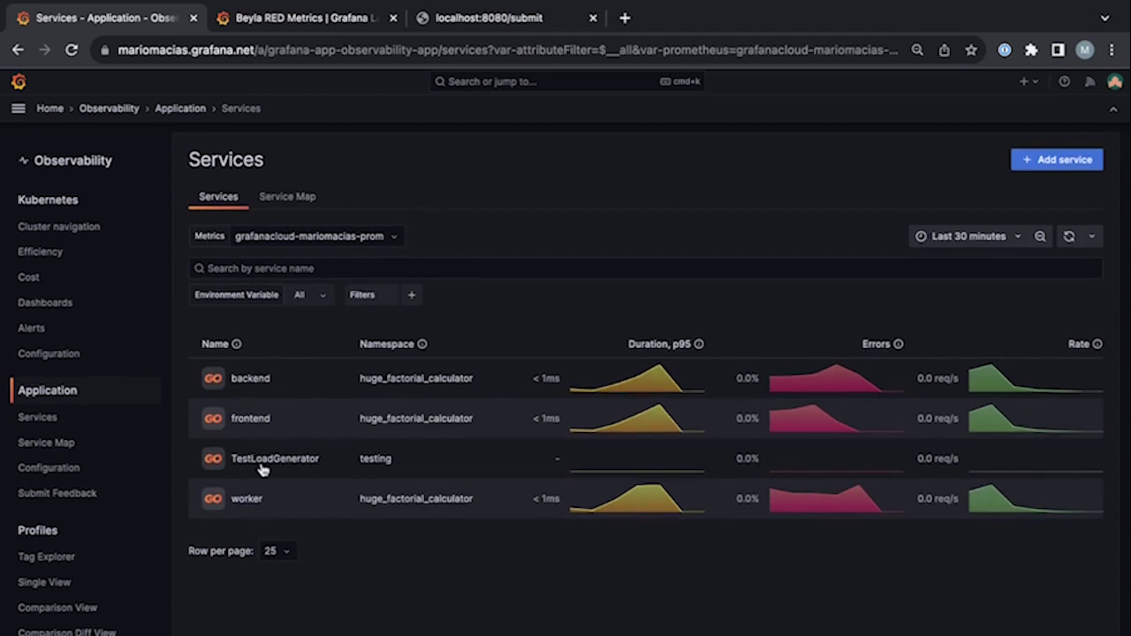
left_click(252, 378)
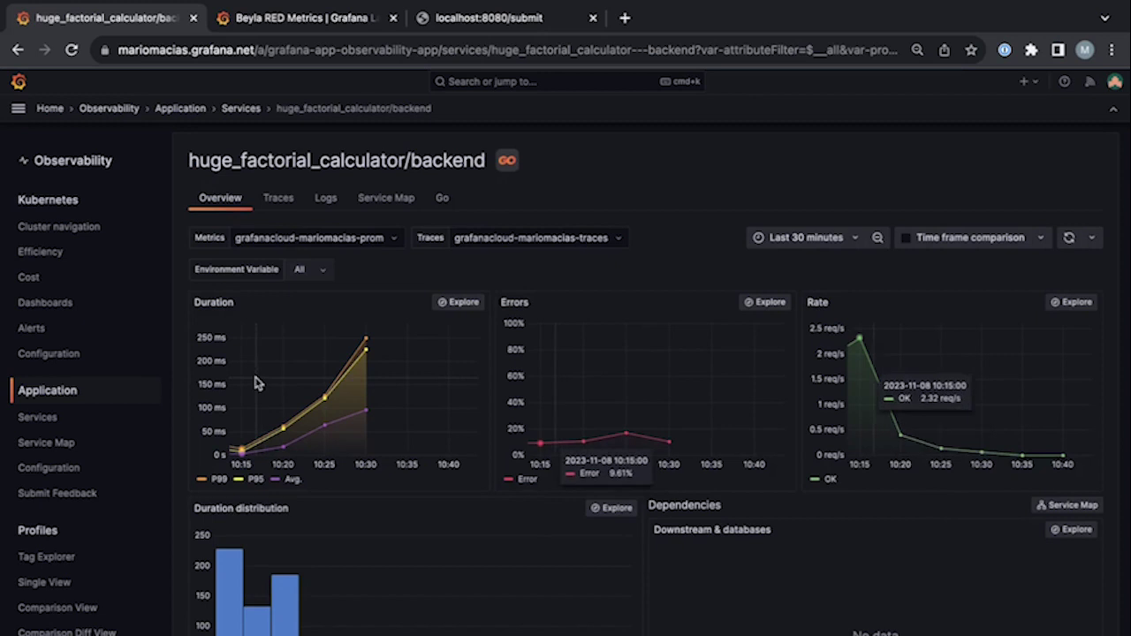
Browse the backend overview's duration, errors, rate and duration-distribution charts, then show its traces
scroll(293, 387, "down", 2)
scroll(292, 386, "down", 1)
scroll(292, 386, "up", 1)
scroll(293, 386, "down", 1)
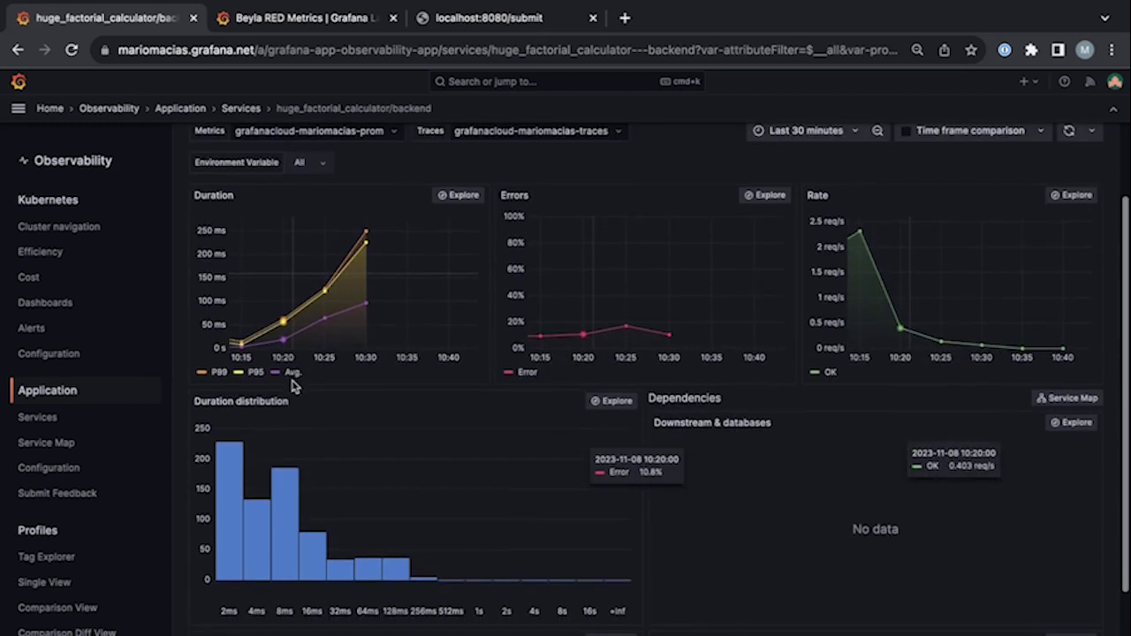
scroll(293, 386, "up", 2)
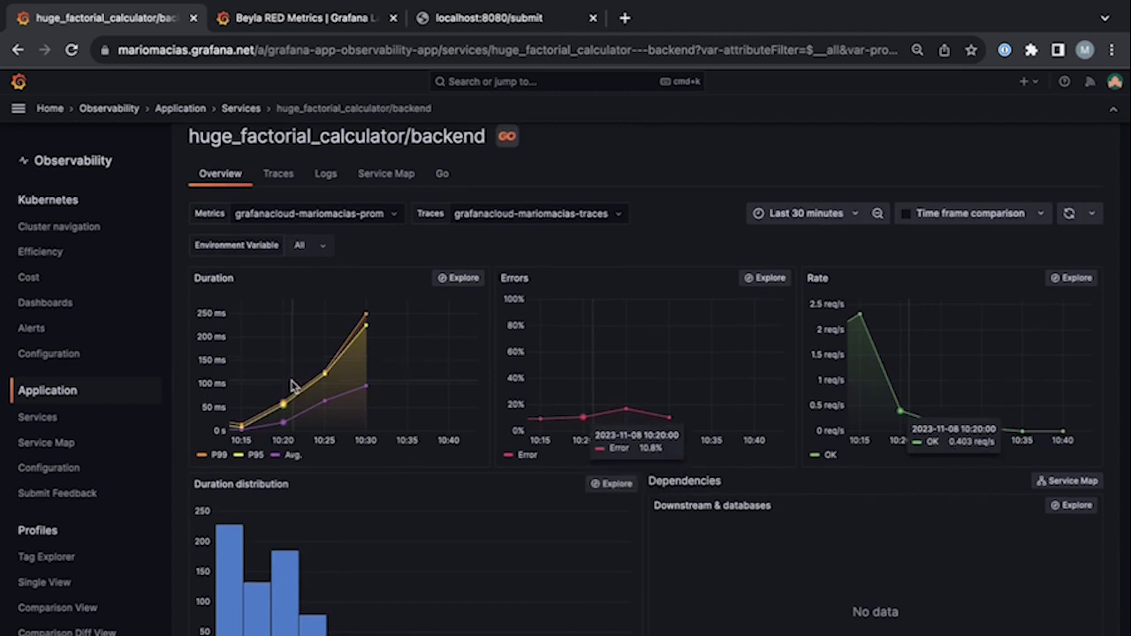
scroll(293, 386, "down", 2)
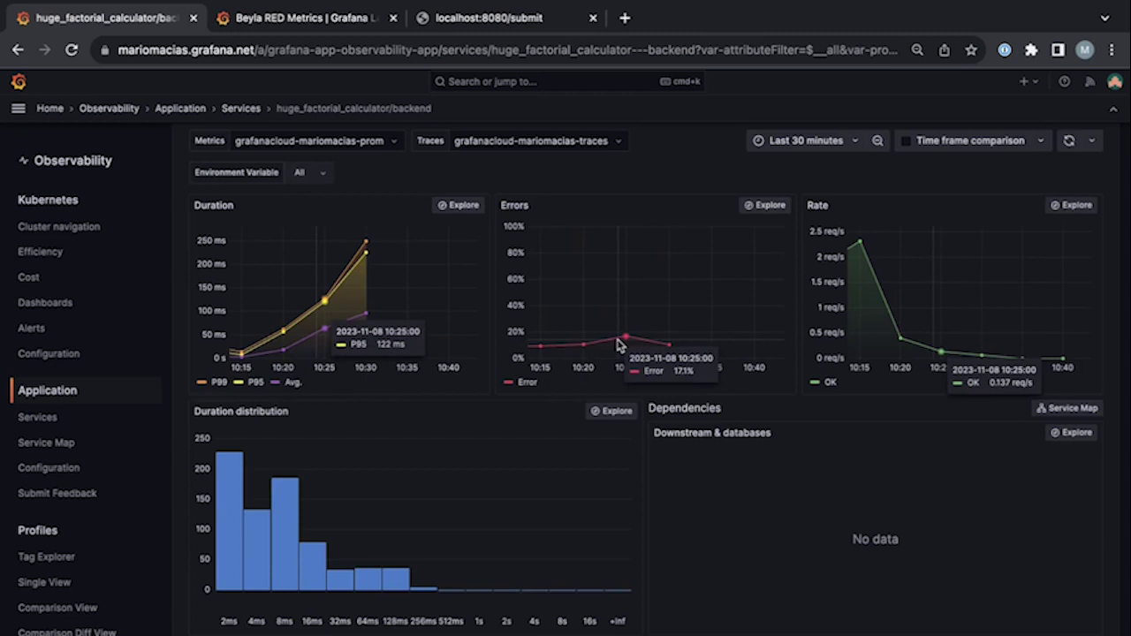
scroll(543, 393, "down", 3)
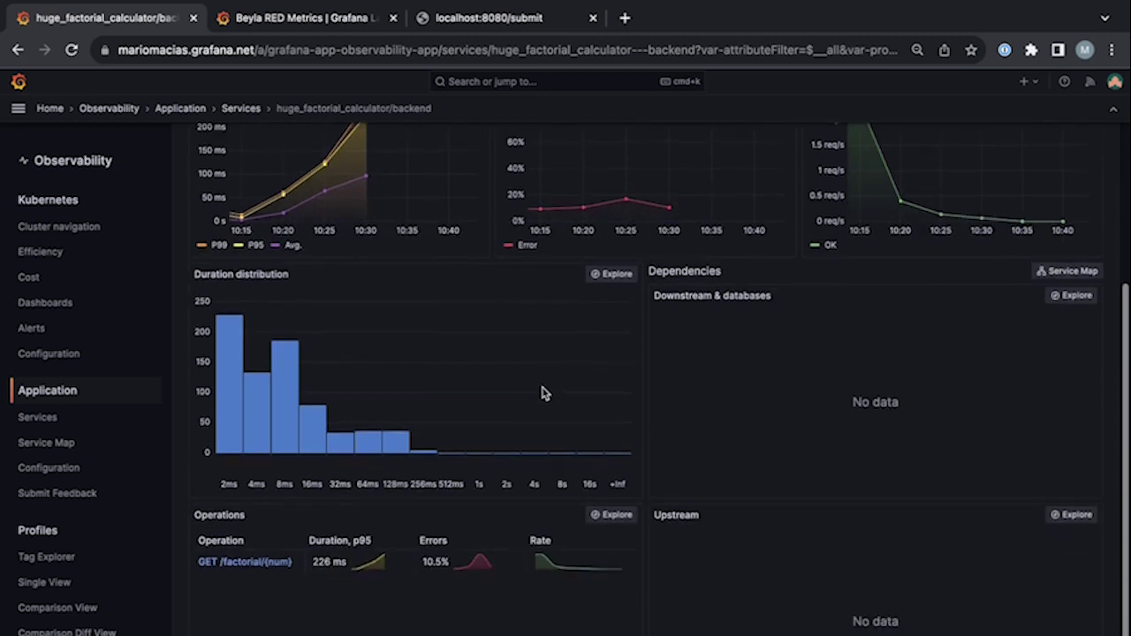
scroll(543, 391, "down", 1)
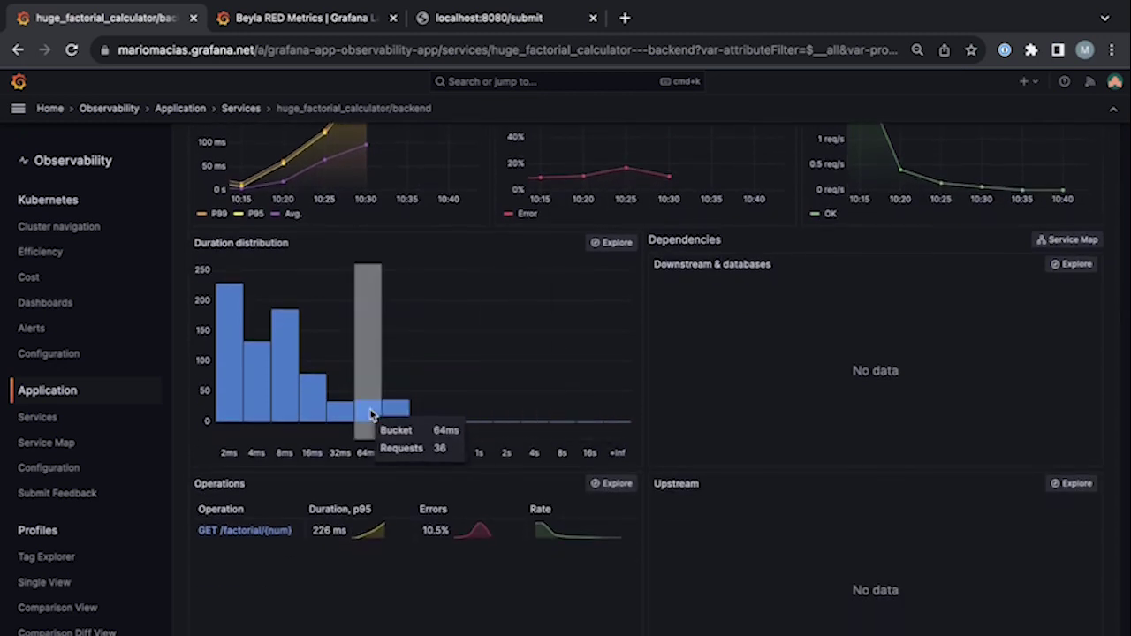
scroll(263, 532, "up", 5)
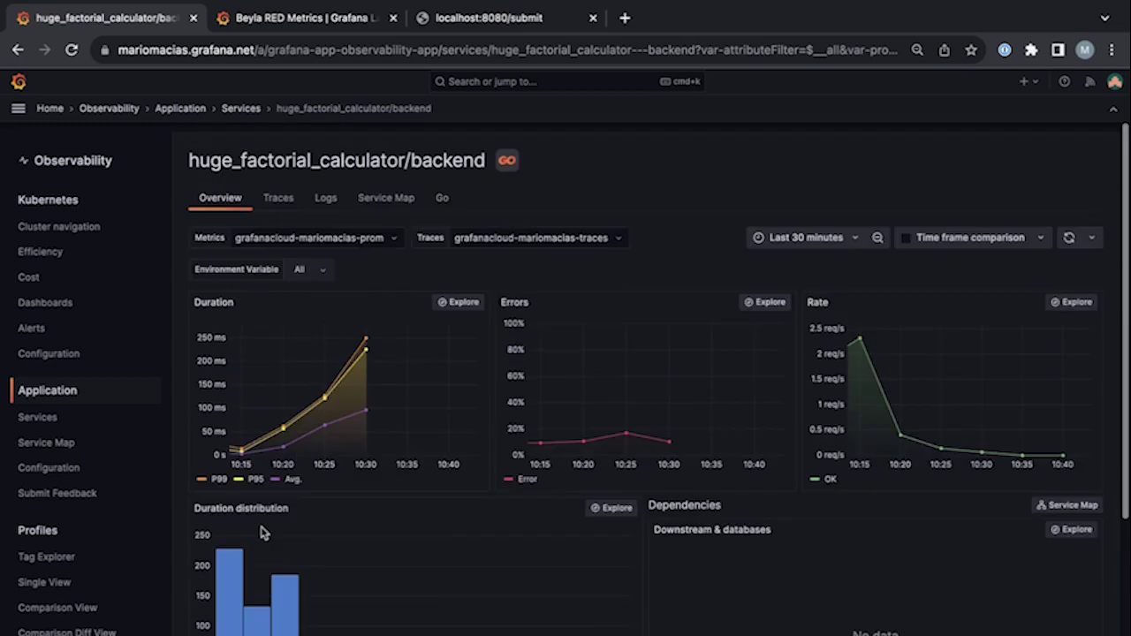
left_click(280, 198)
Reset browser zoom to 100% and open the newest 156 ms GET /factorial/{num} trace
key("super+equal")
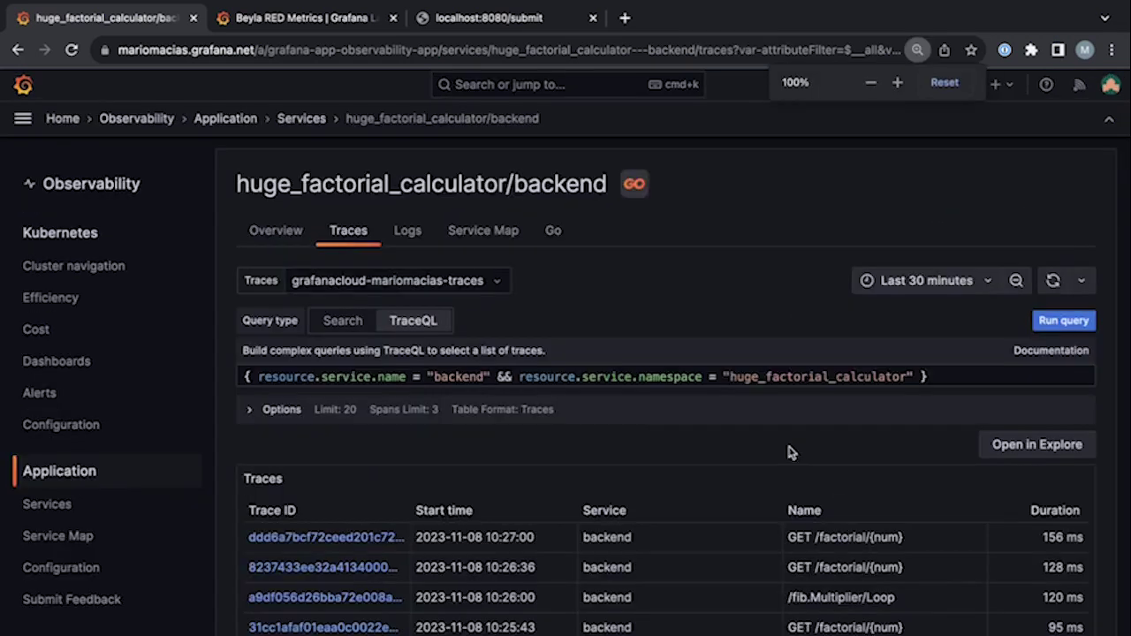
scroll(712, 447, "down", 5)
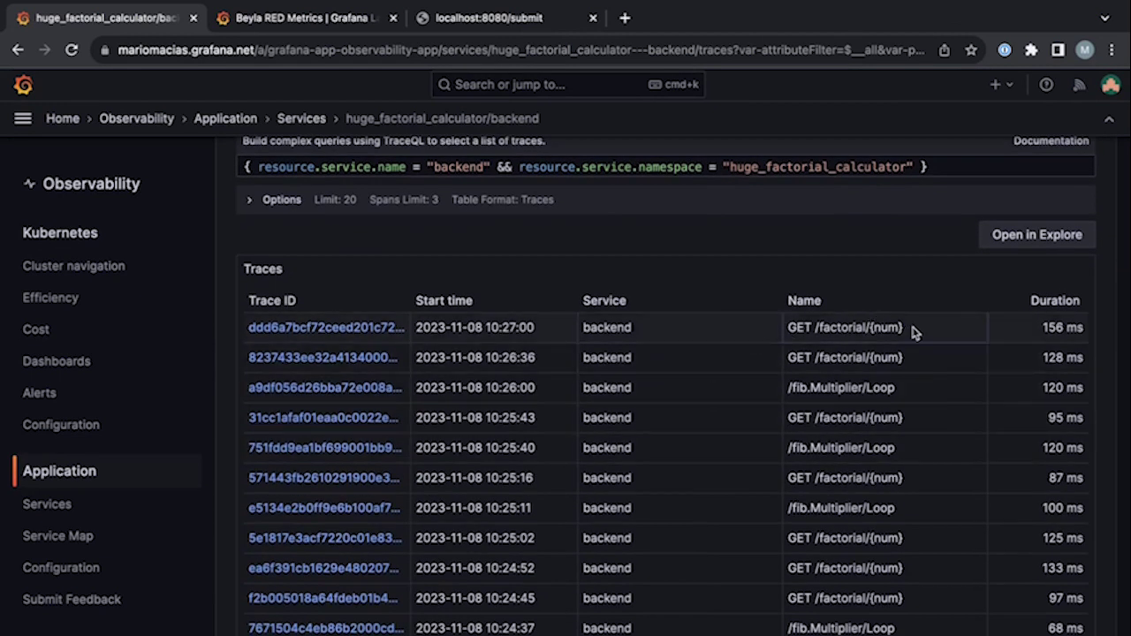
left_click_drag(915, 332, 813, 327)
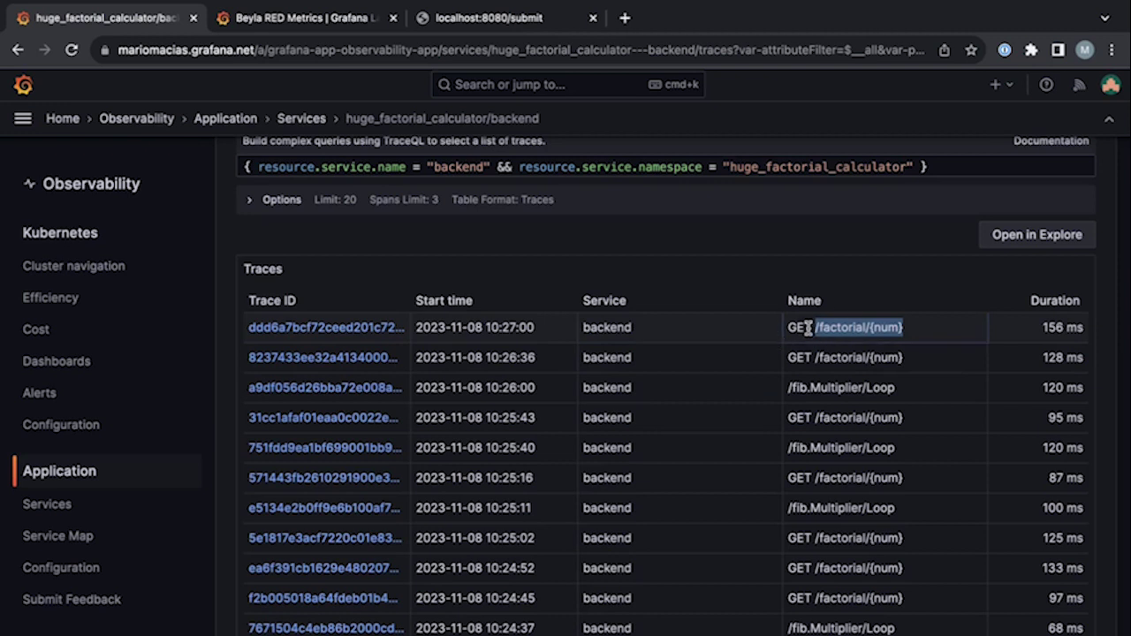
left_click(323, 328)
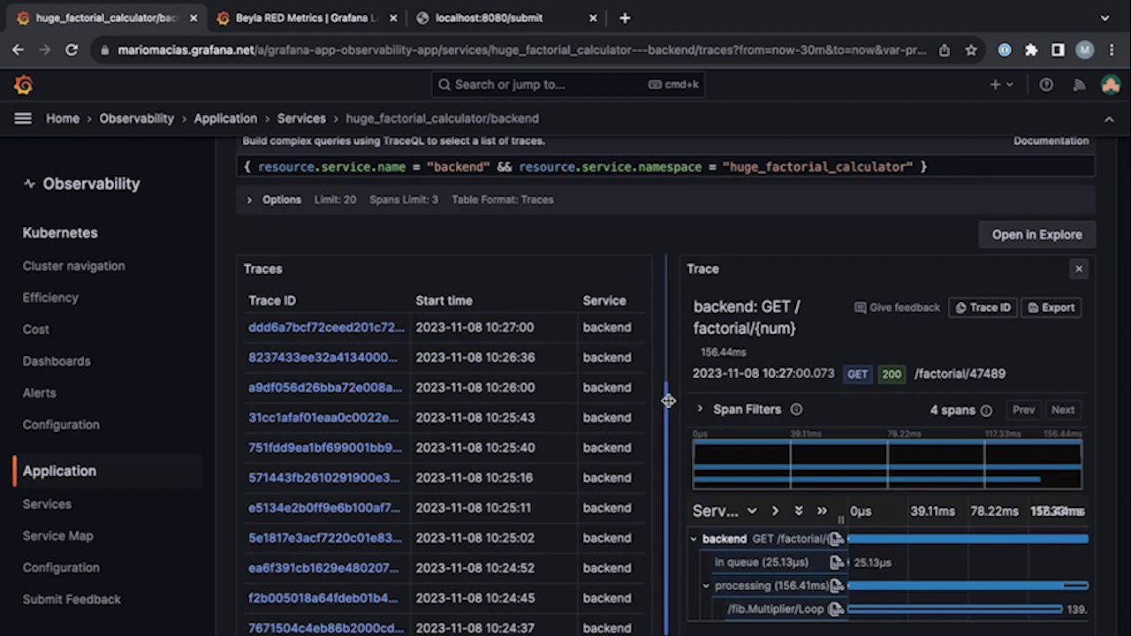
Widen the trace panel to read GET /factorial/47489's spans, including its 25.13µs in-queue time
mouse_move(667, 397)
left_mouse_down()
mouse_move(353, 385)
mouse_move(369, 385)
left_mouse_up()
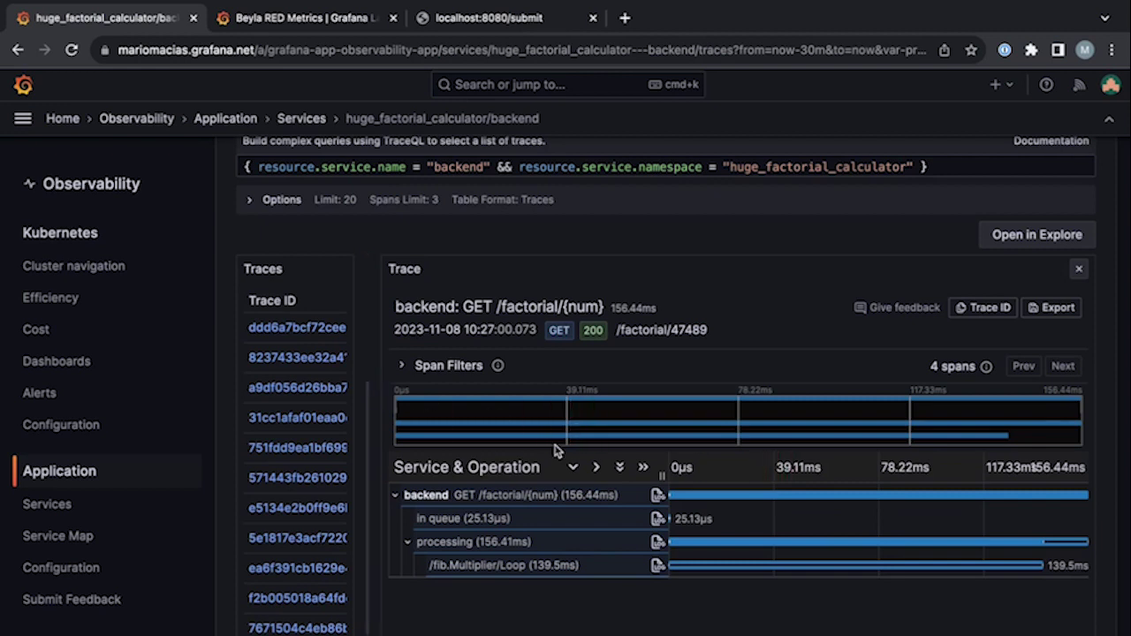
scroll(555, 450, "down", 2)
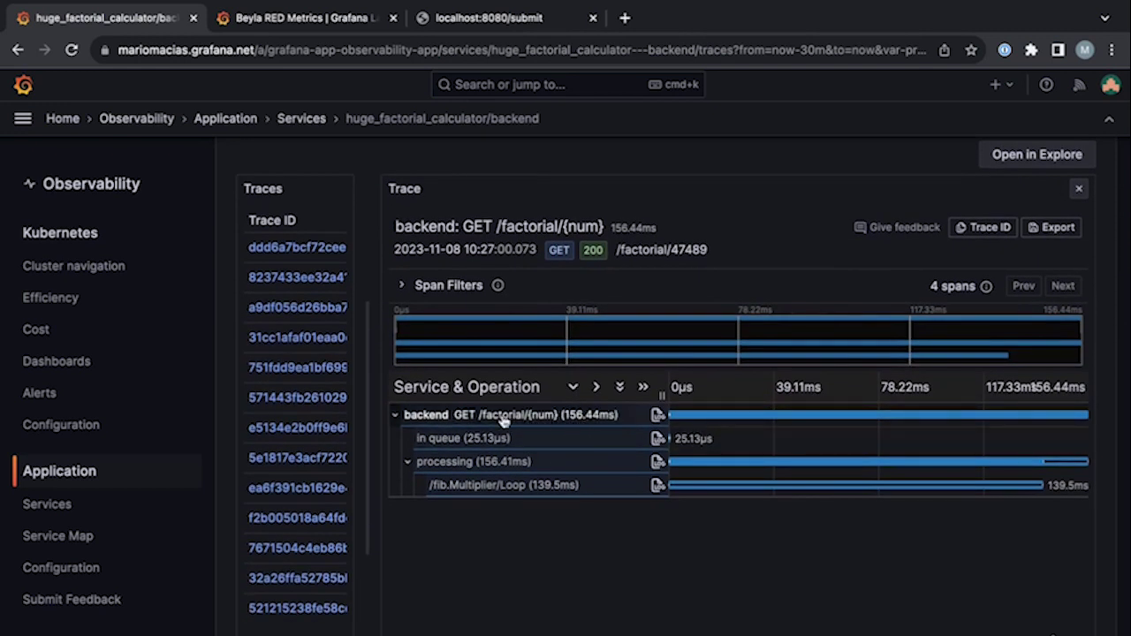